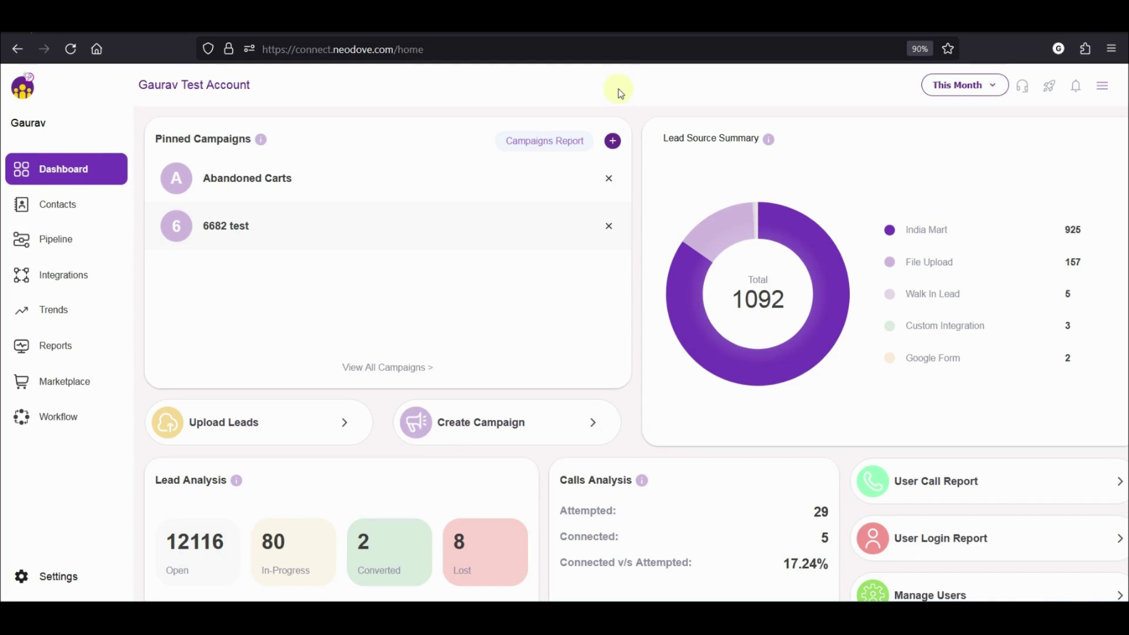
# Add a Google Form integration on the Sales pipeline and select its endpoint URL
pyautogui.click(94, 291)
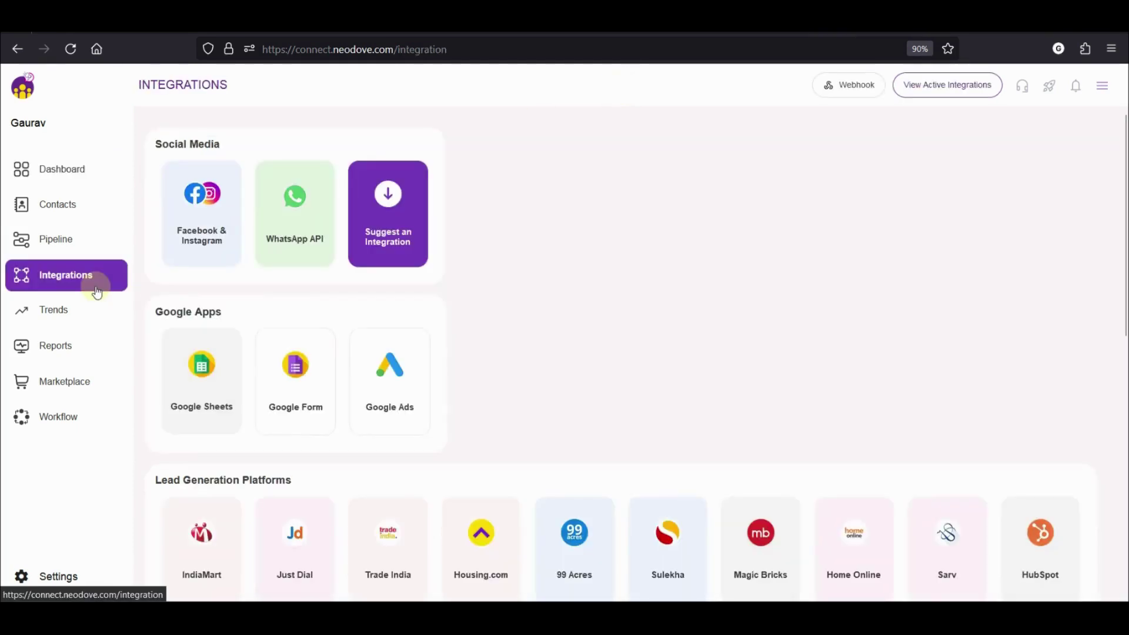
pyautogui.click(302, 416)
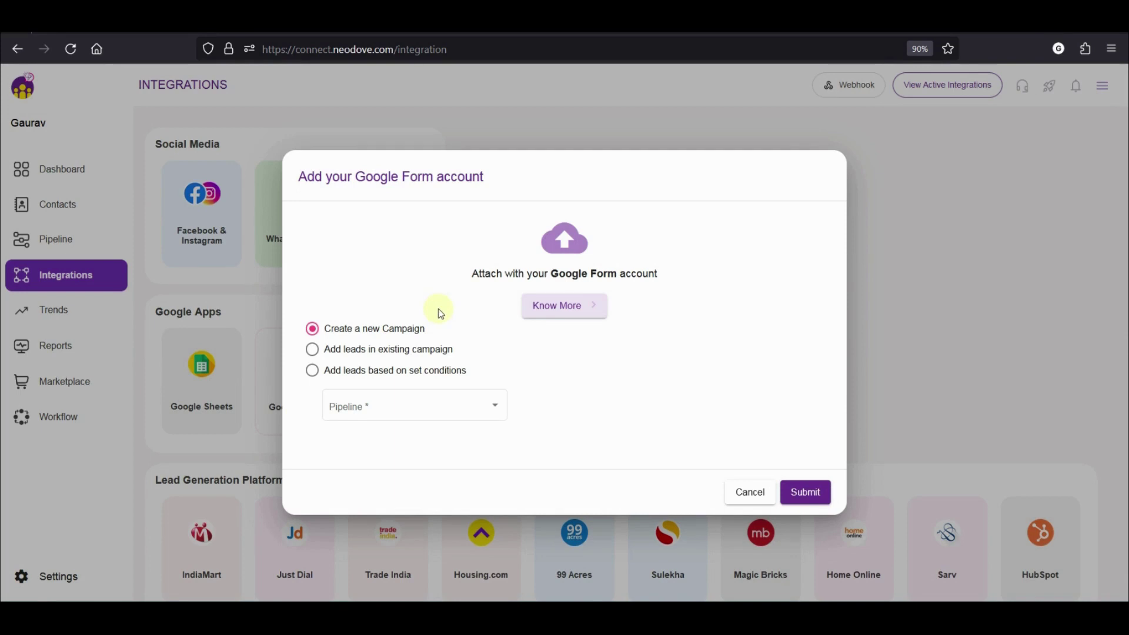
pyautogui.click(338, 407)
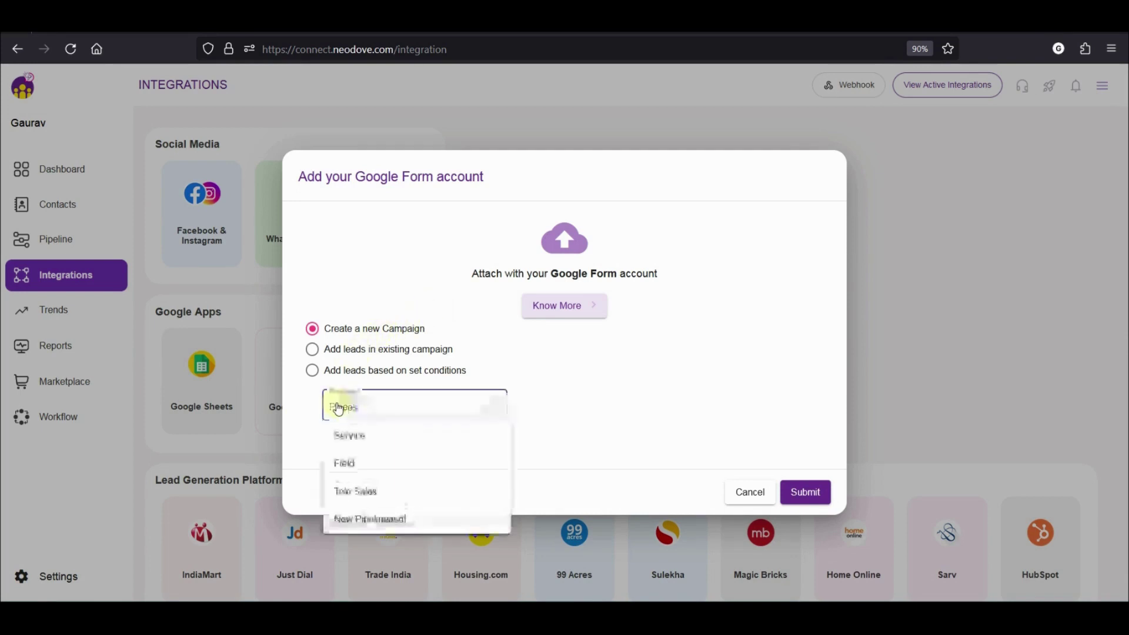
pyautogui.click(364, 408)
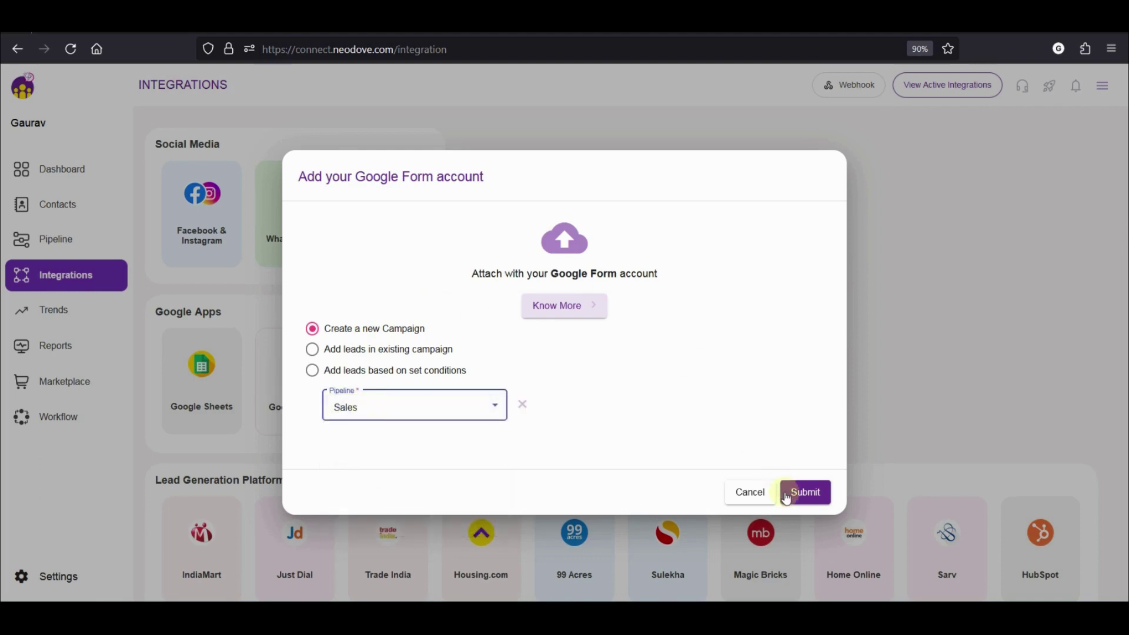
pyautogui.click(805, 493)
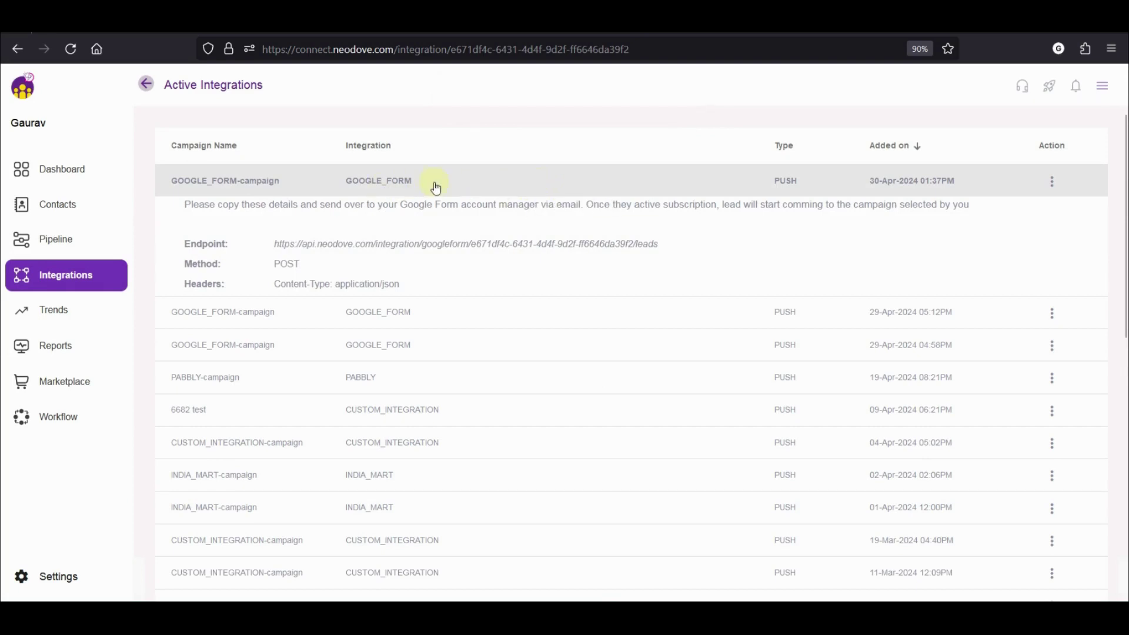
pyautogui.moveTo(218, 204); pyautogui.dragTo(661, 241)
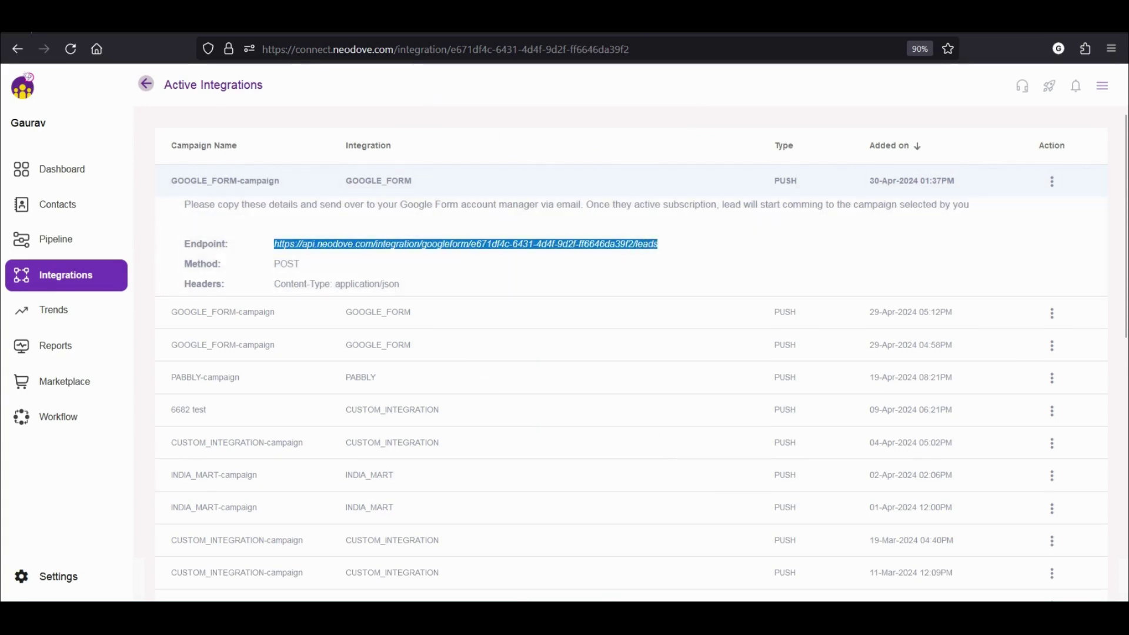
# Start a blank form whose first question, 'What is your name', is a short answer
pyautogui.hotkey('ctrl', 't')
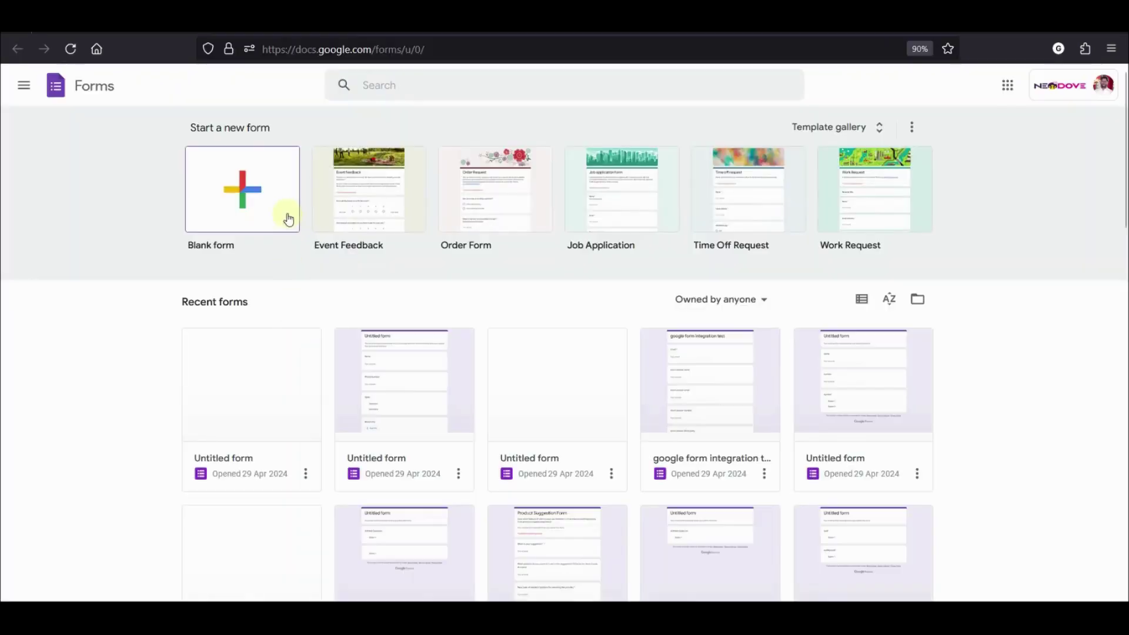
pyautogui.click(571, 339)
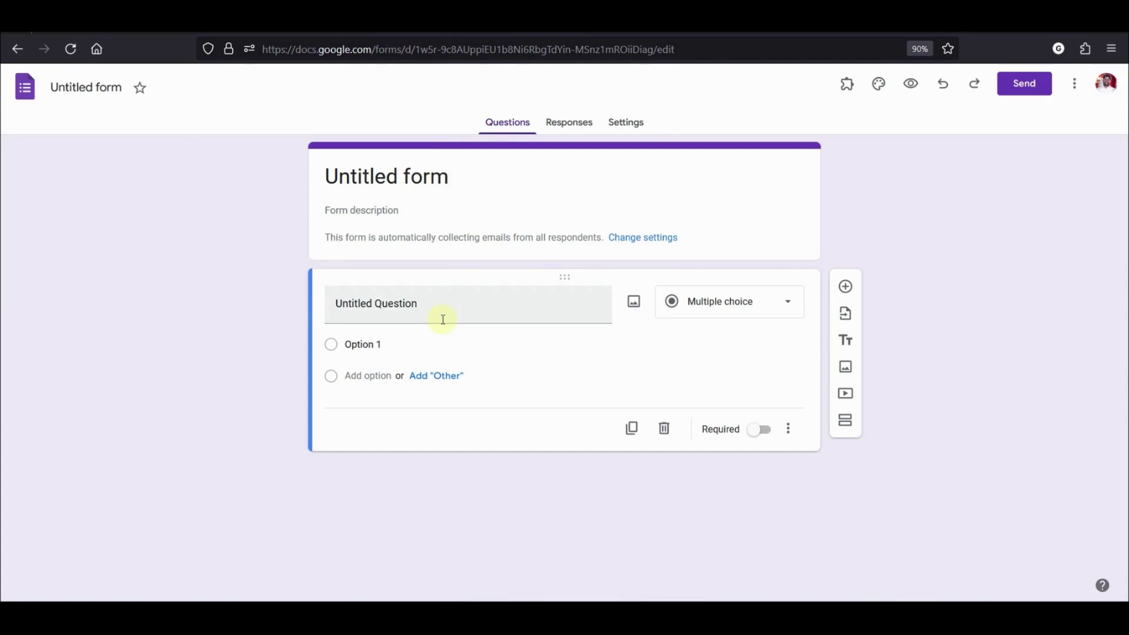
pyautogui.click(443, 319)
pyautogui.write('What is')
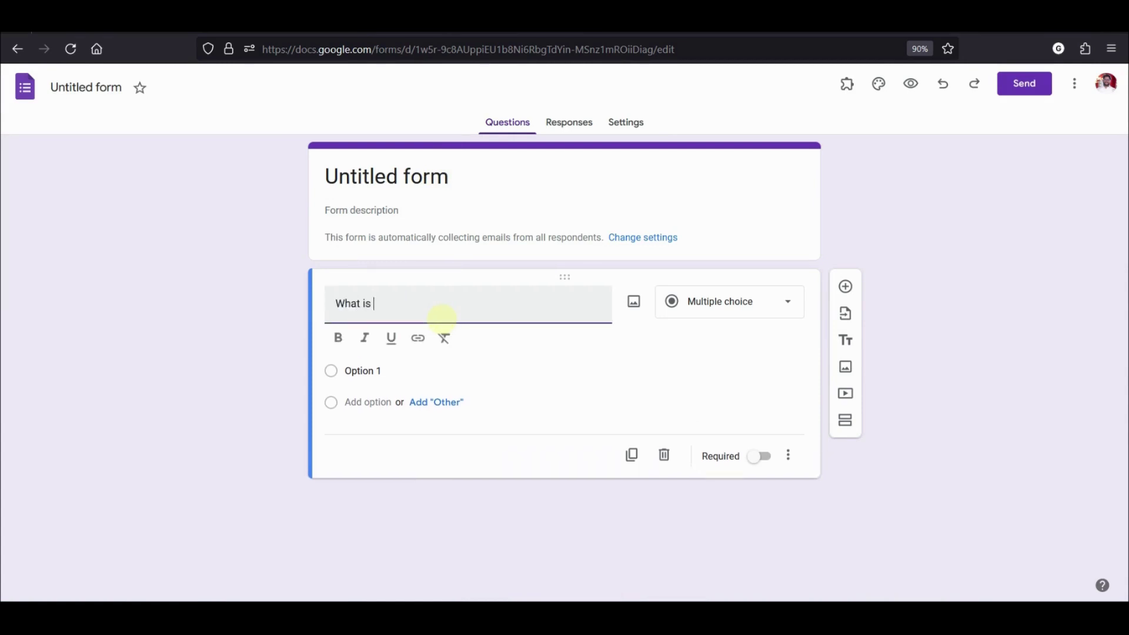
pyautogui.write(' your name')
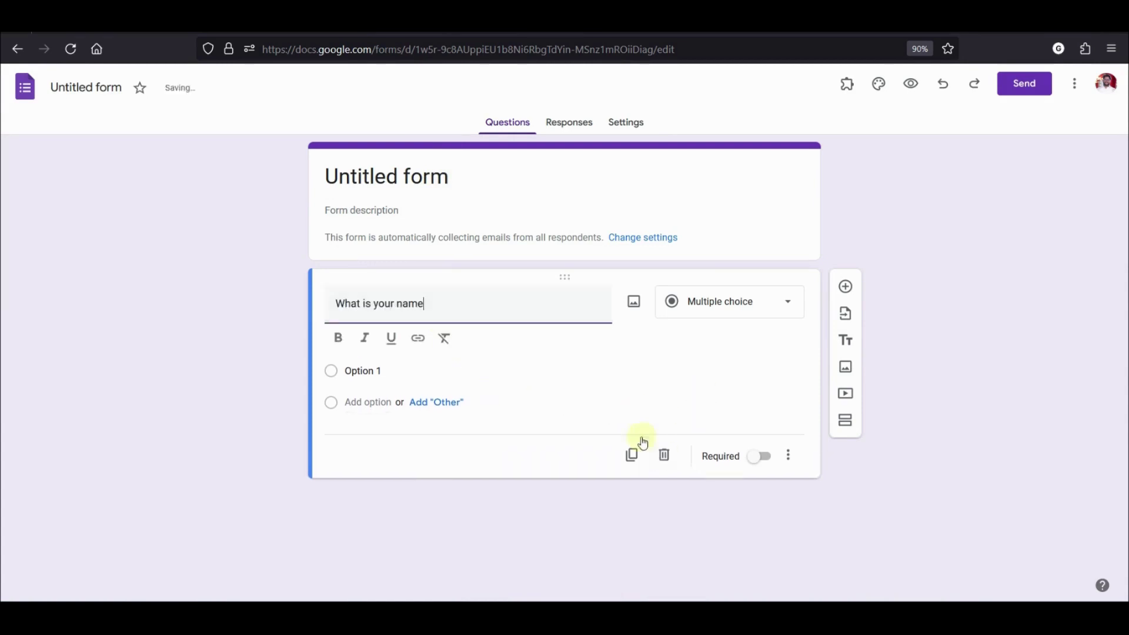
pyautogui.click(756, 302)
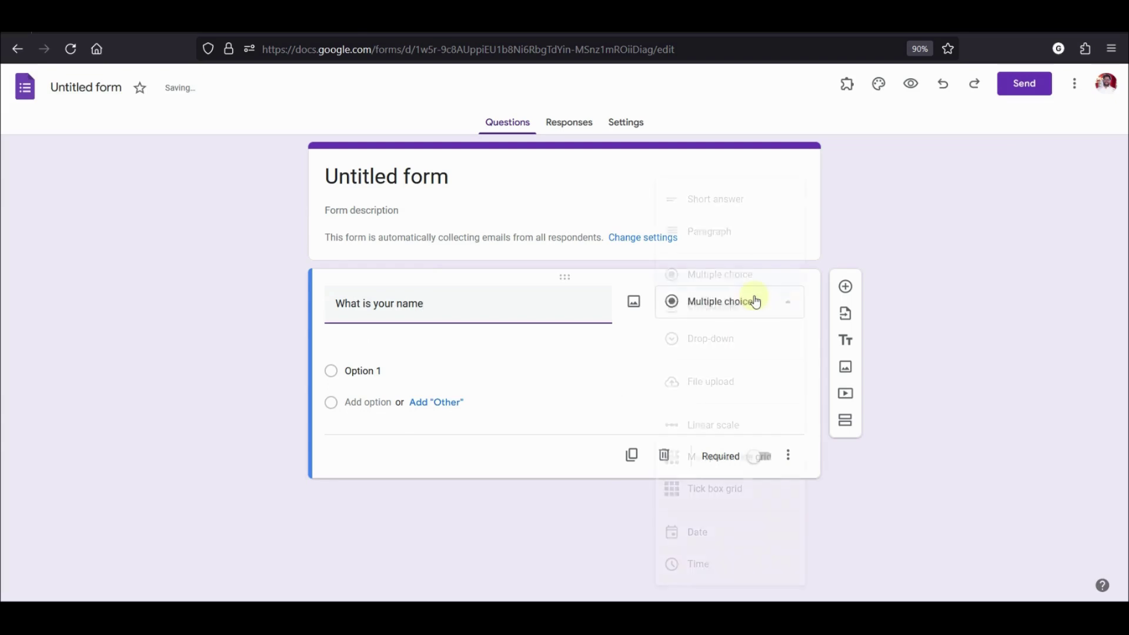
pyautogui.click(758, 206)
# Duplicate it into number and email questions, then add a multiple-choice copy
pyautogui.click(640, 416)
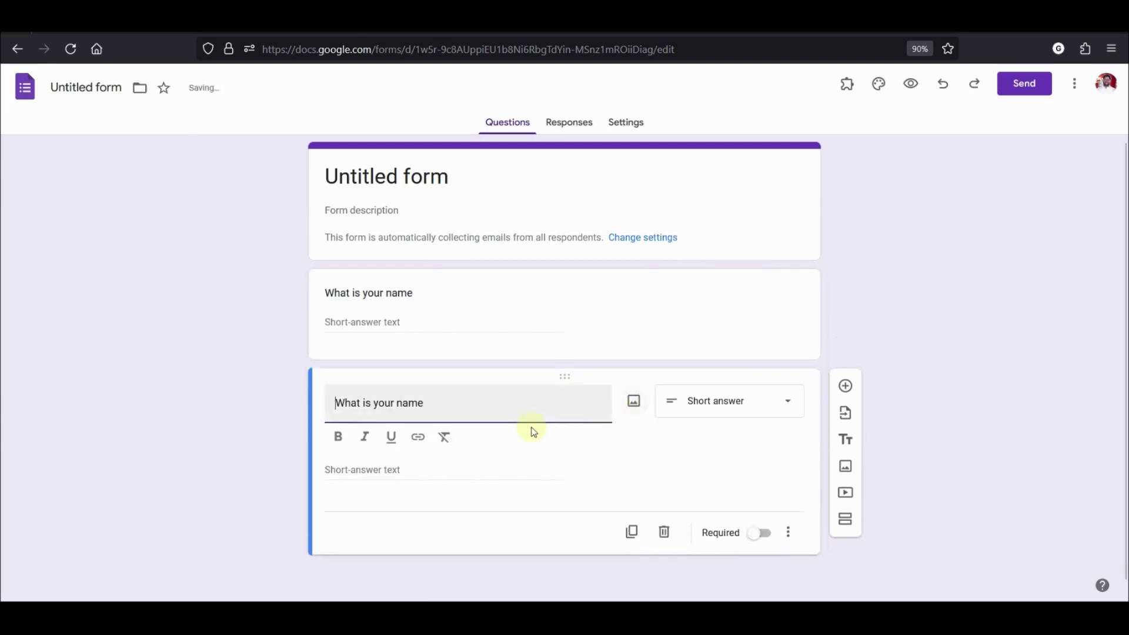
pyautogui.write('mber')
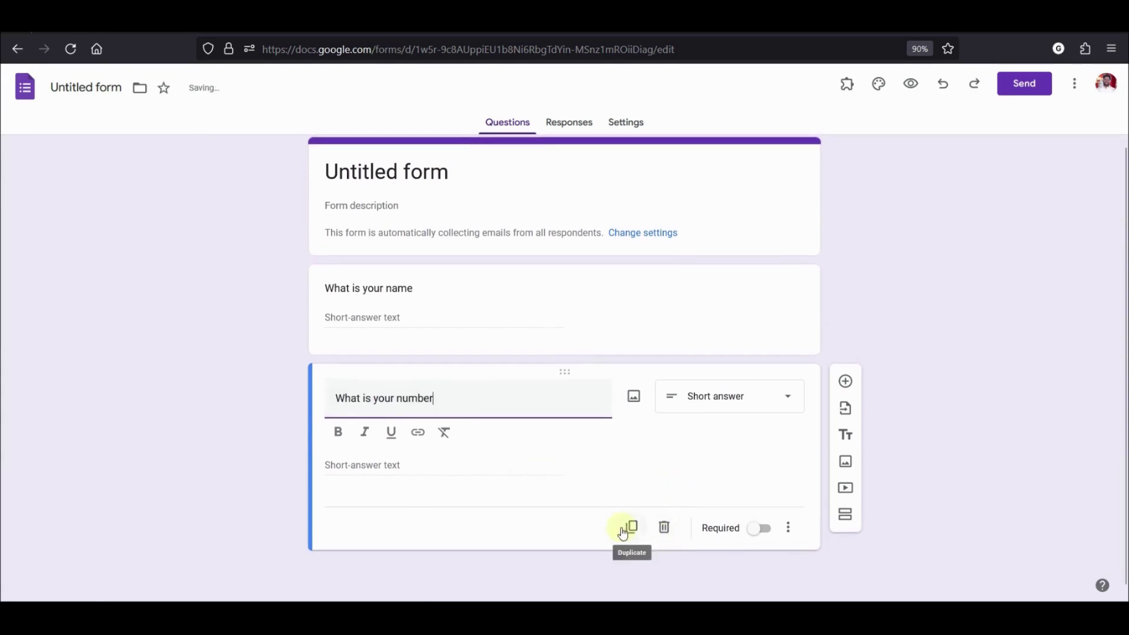
pyautogui.click(625, 531)
pyautogui.click(482, 410)
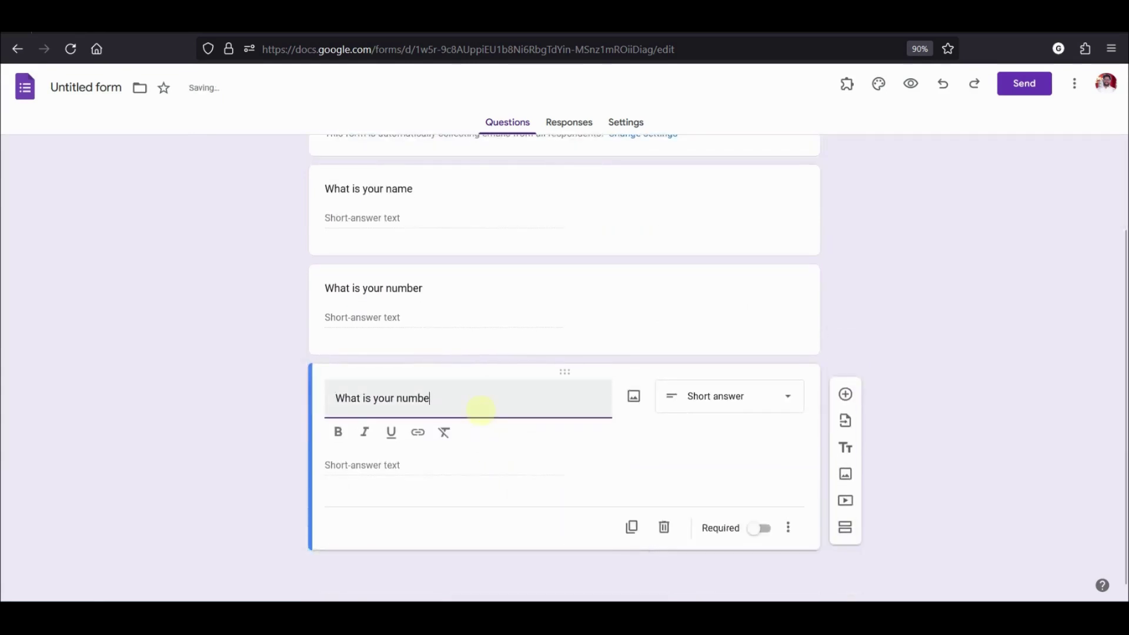
pyautogui.press('BackSpace')
pyautogui.press('BackSpace')
pyautogui.write('email')
pyautogui.click(632, 528)
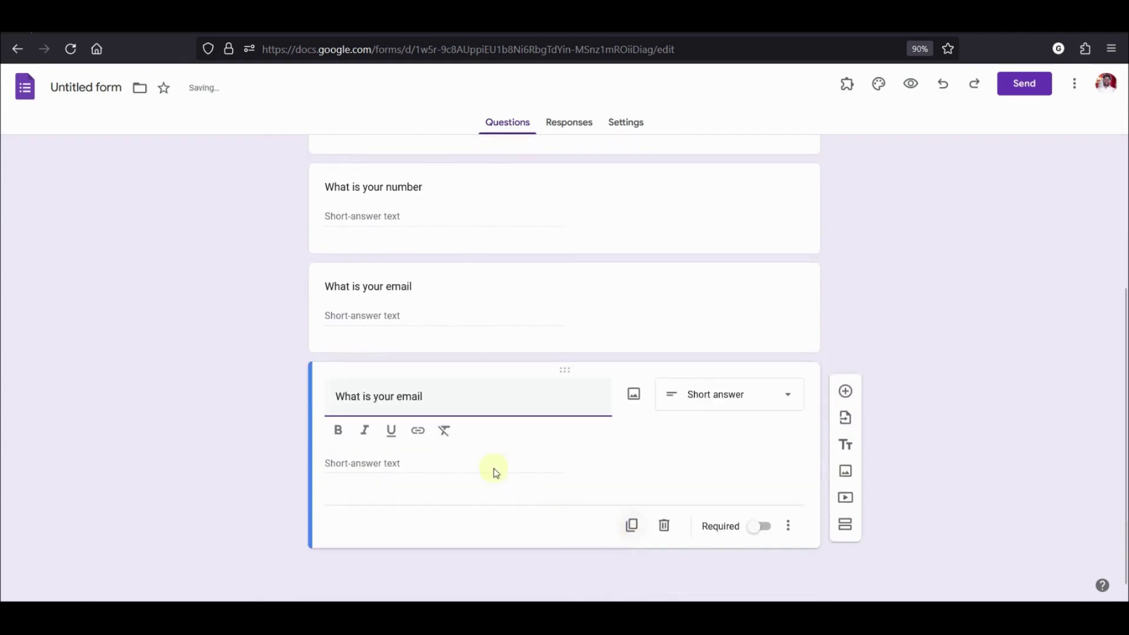
pyautogui.click(731, 411)
pyautogui.click(737, 276)
# Retitle the multiple-choice question 'which city are you living in?' with options Jaipur and Bengaluru
pyautogui.tripleClick(465, 424)
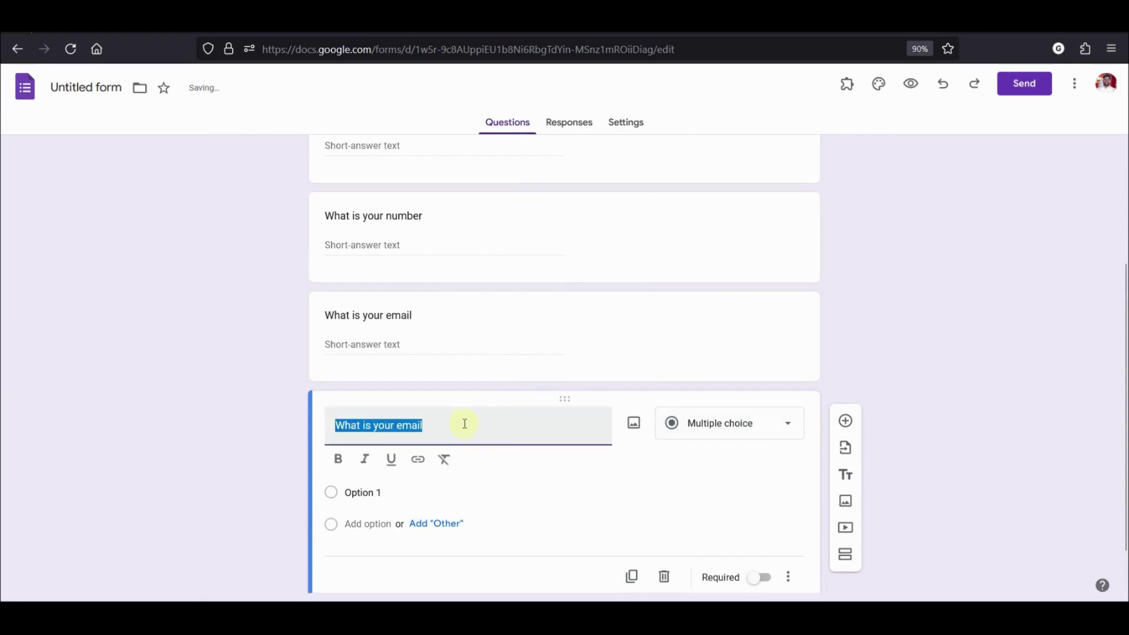
pyautogui.write('which city are you living in?')
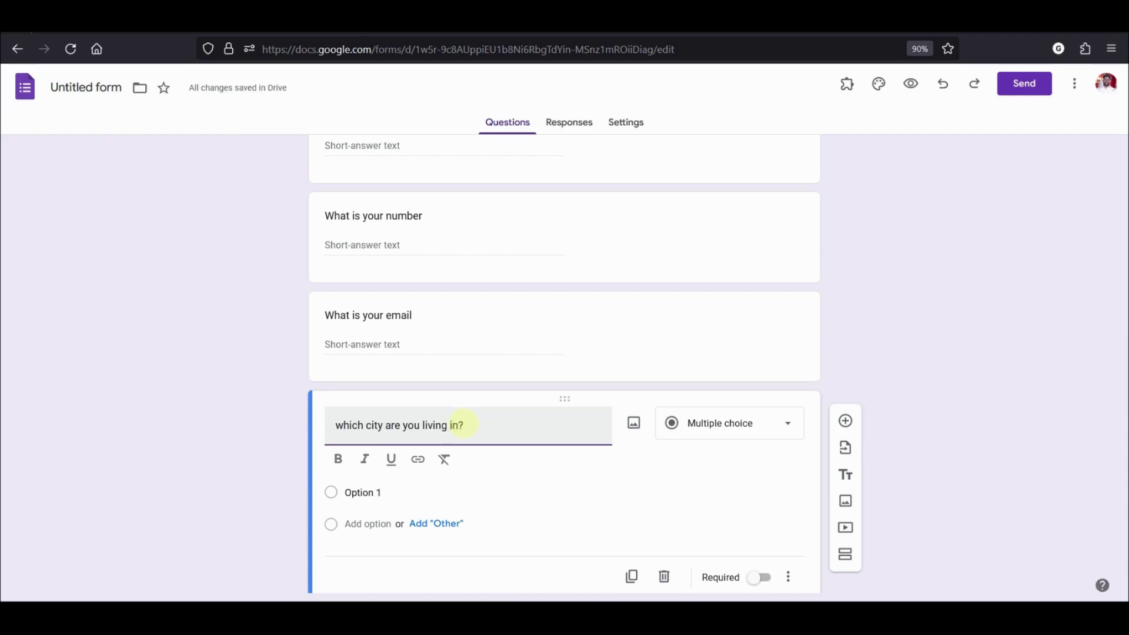
pyautogui.scroll(-1, 479, 504)
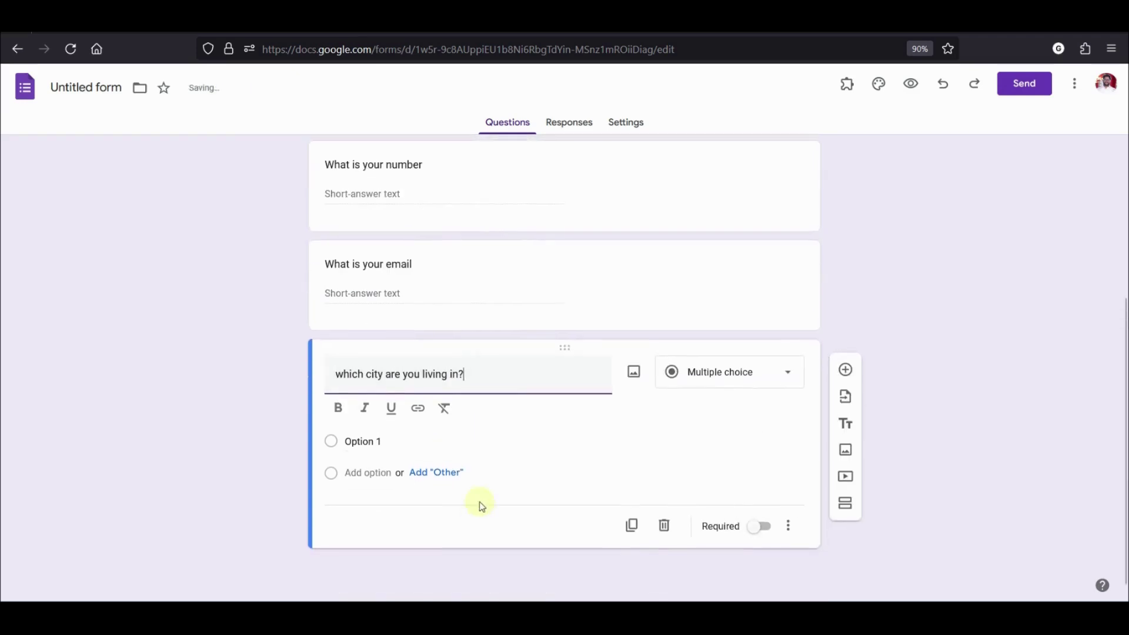
pyautogui.click(404, 444)
pyautogui.write('Jaipur')
pyautogui.click(386, 476)
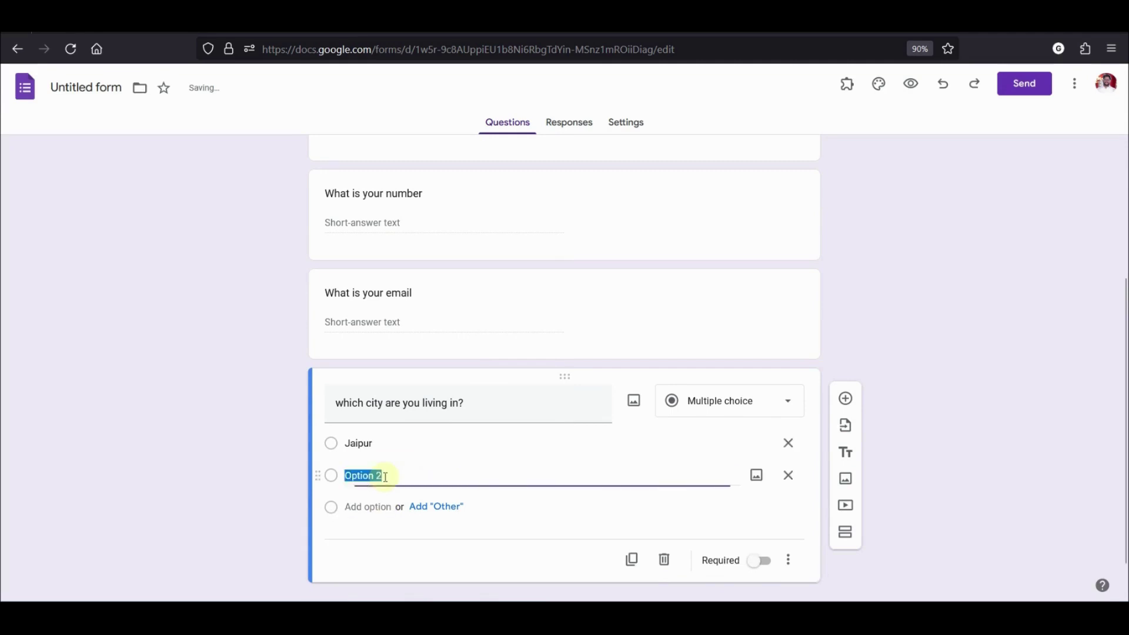
pyautogui.write('Bengaluru')
pyautogui.scroll(-1, 384, 476)
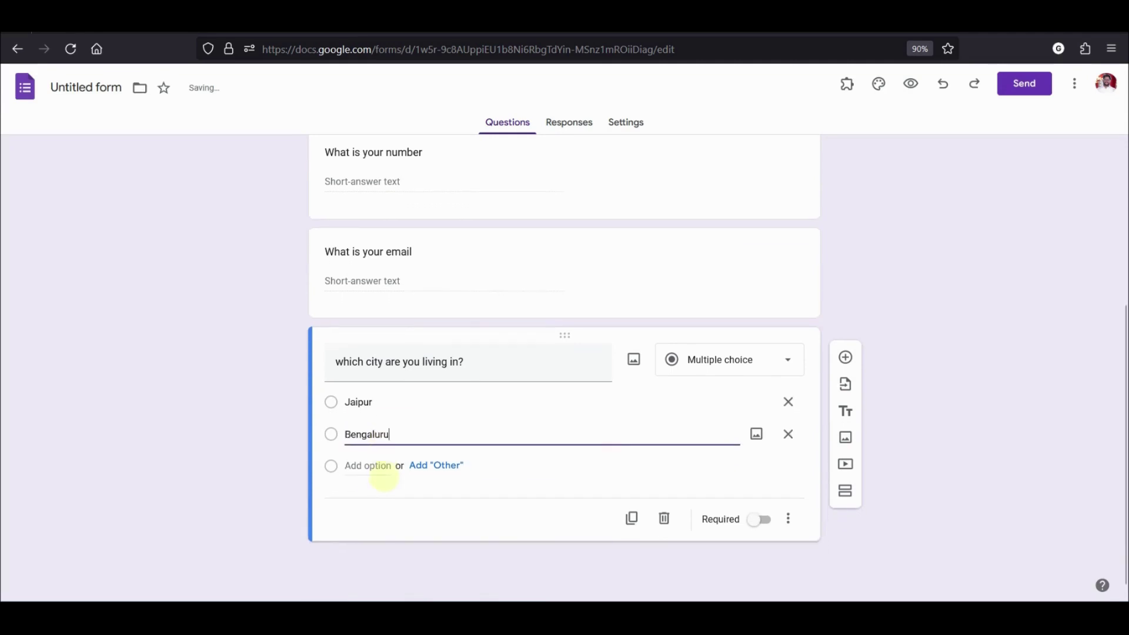
# Add a File upload question titled 'Attach file' that allows Drive uploads
pyautogui.click(632, 560)
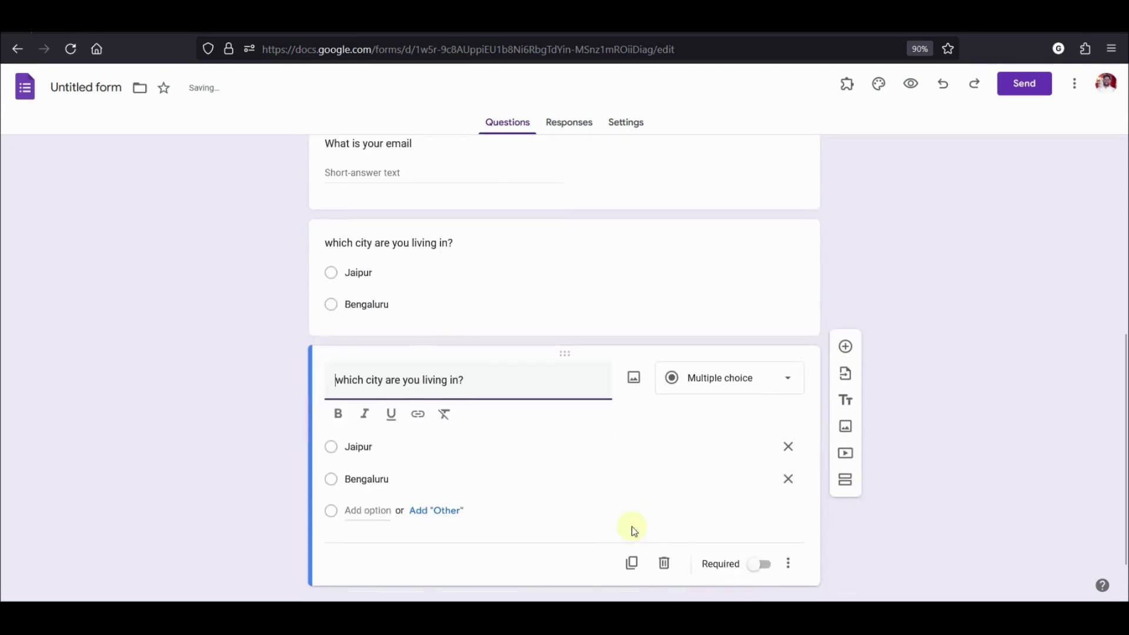
pyautogui.click(766, 372)
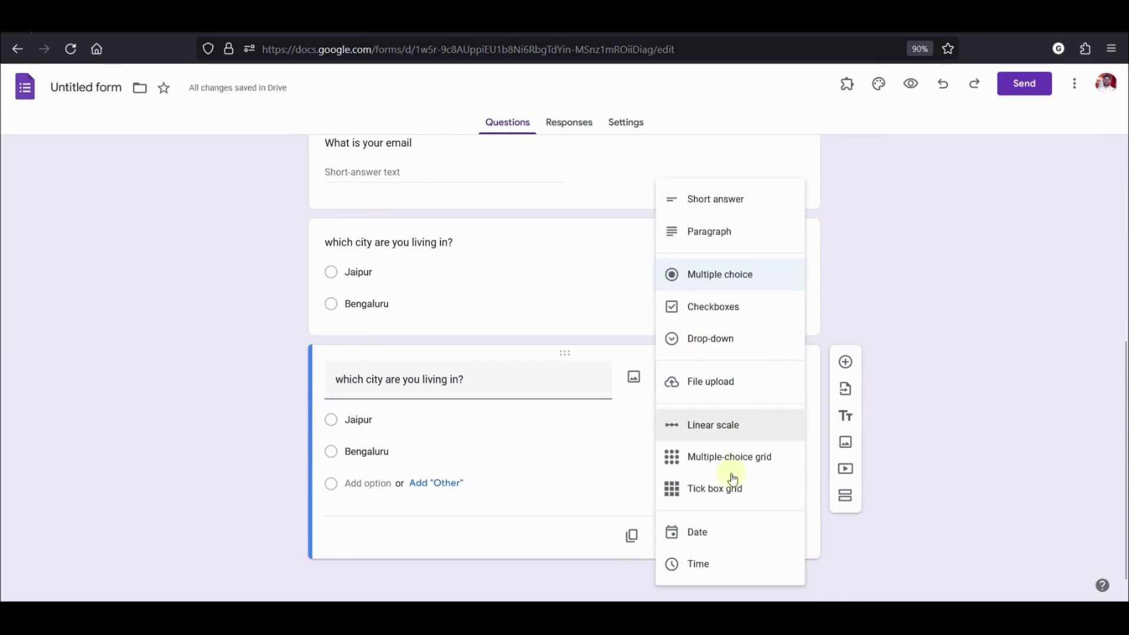
pyautogui.click(735, 382)
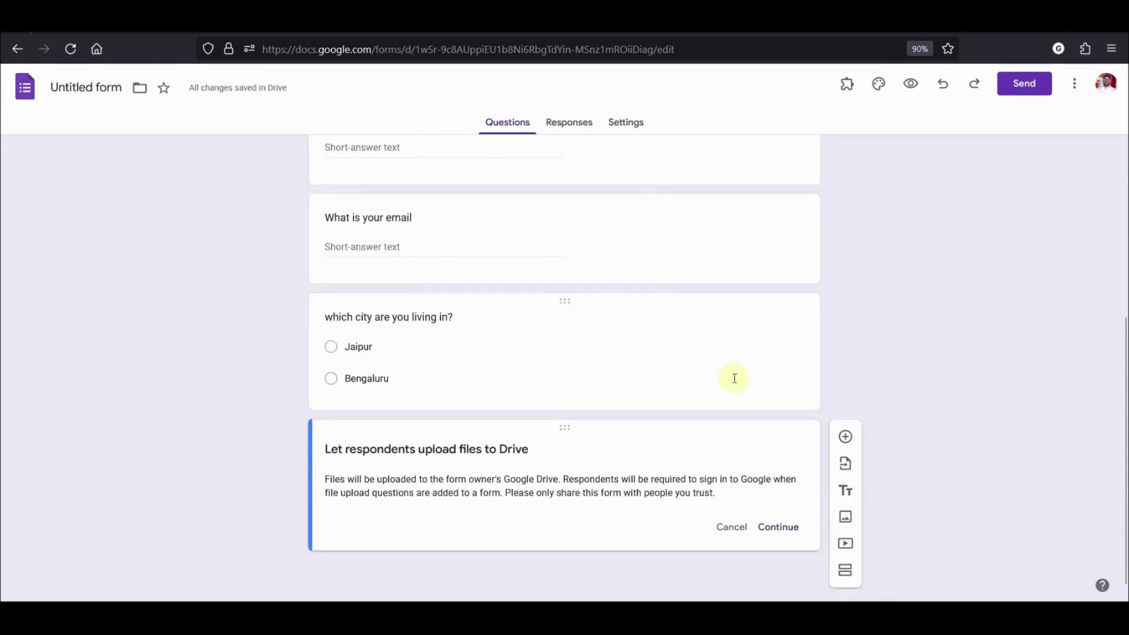
pyautogui.click(781, 527)
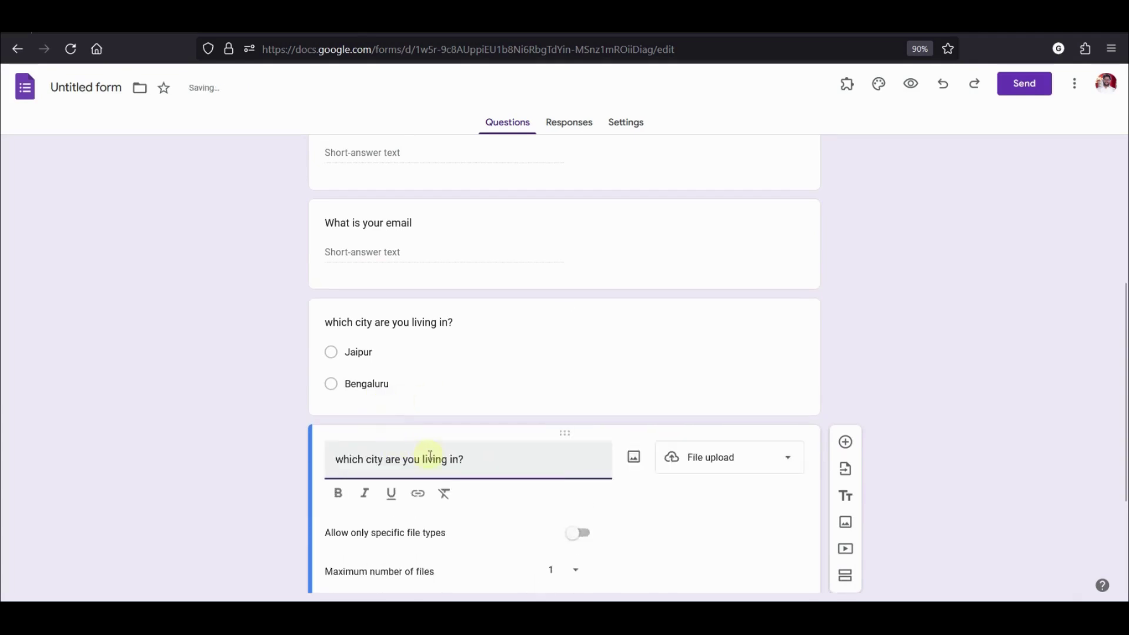
pyautogui.tripleClick(429, 456)
pyautogui.write('Attach file')
pyautogui.scroll(-3, 429, 457)
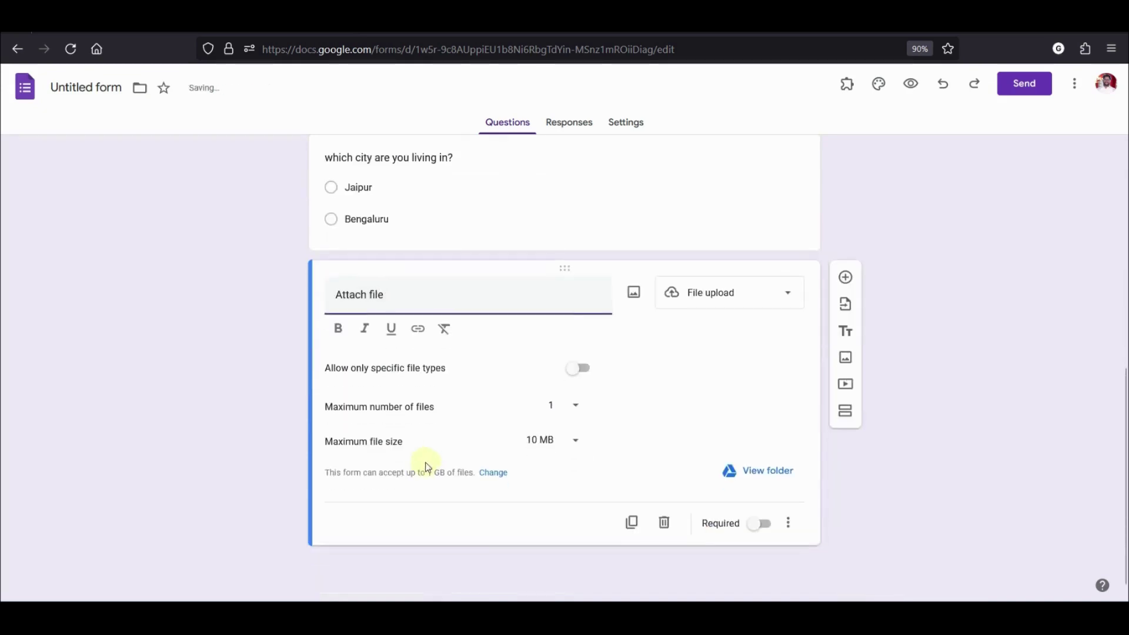
pyautogui.click(993, 386)
pyautogui.scroll(5, 993, 387)
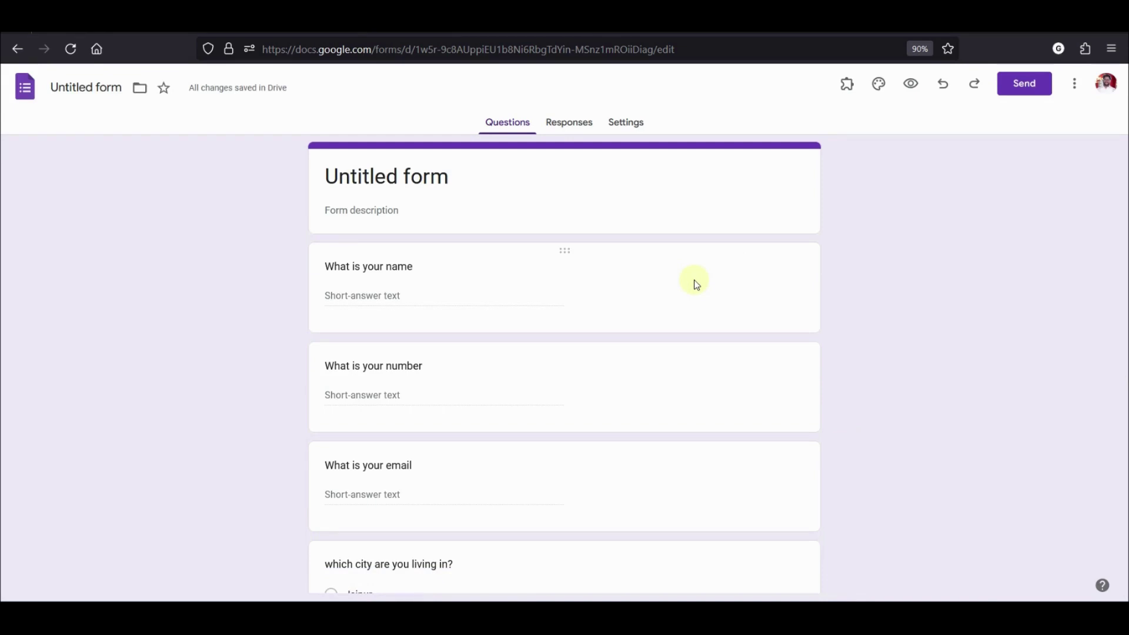
# From the form's More menu, search the add-ons marketplace for 'neodov'
pyautogui.click(1075, 93)
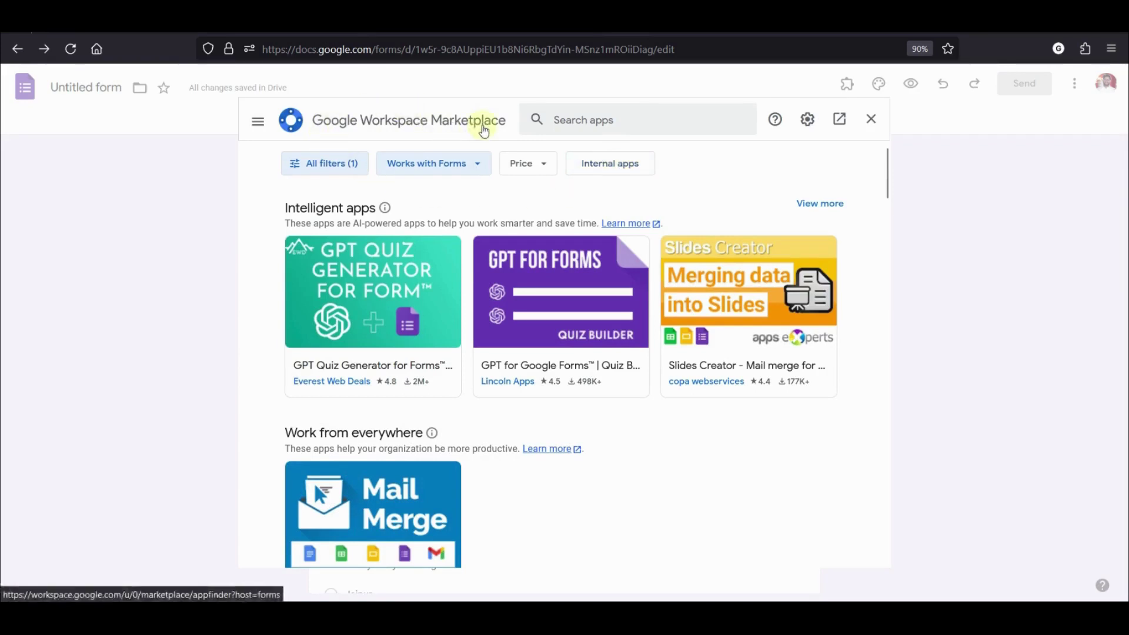
pyautogui.click(578, 120)
pyautogui.write('neodov')
pyautogui.press('Return')
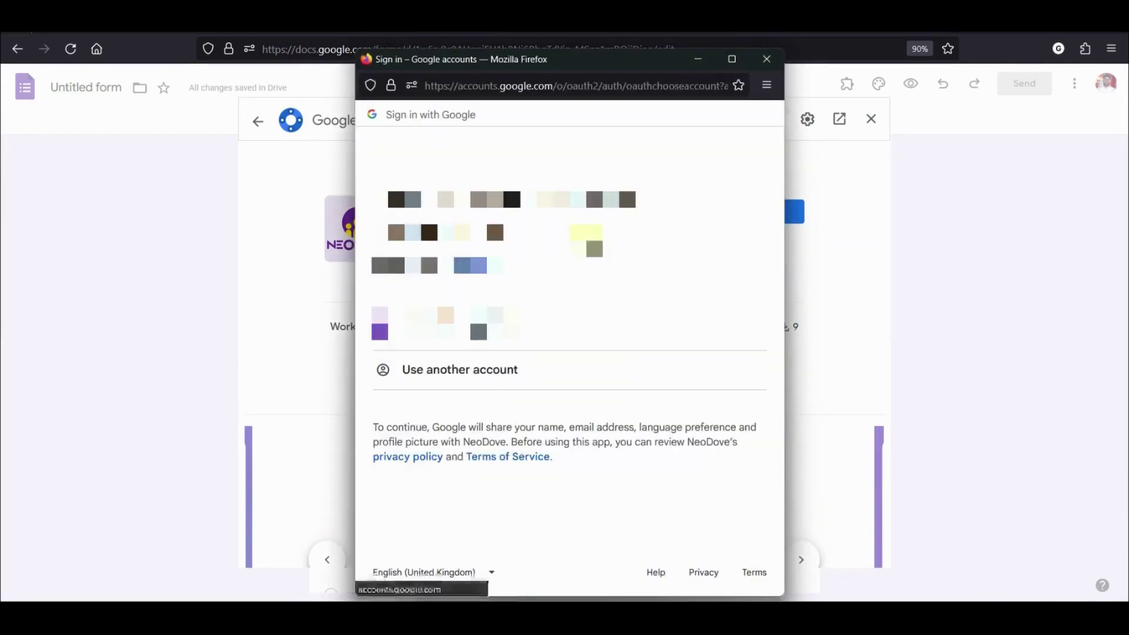
# Sign in with the chosen Google account and allow NeoDove's requested permissions
pyautogui.click(567, 336)
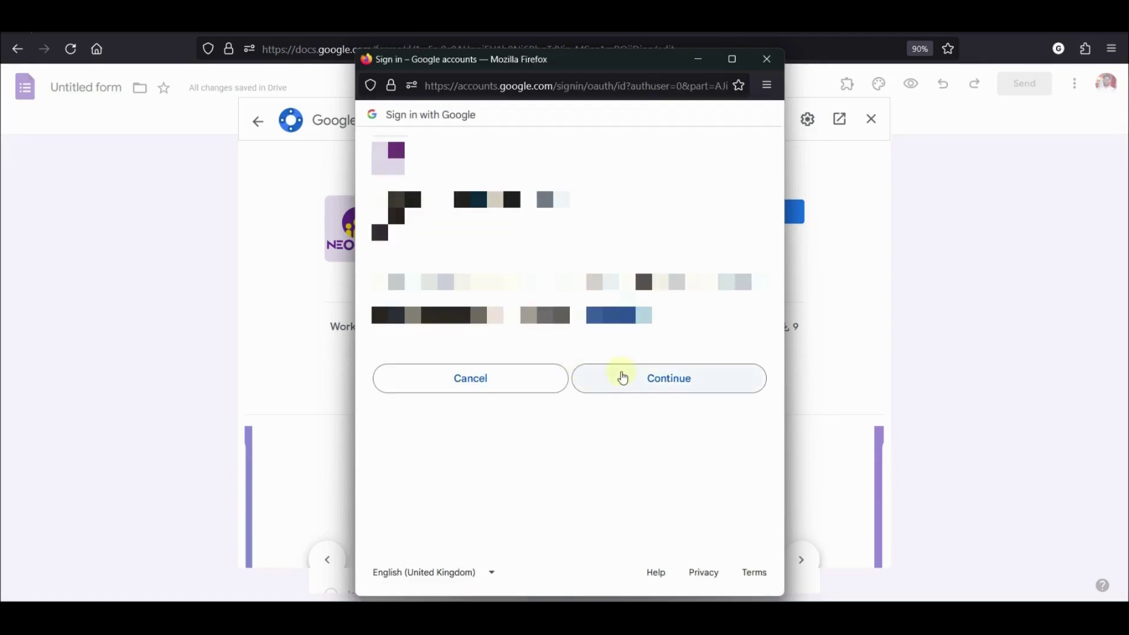
pyautogui.click(621, 376)
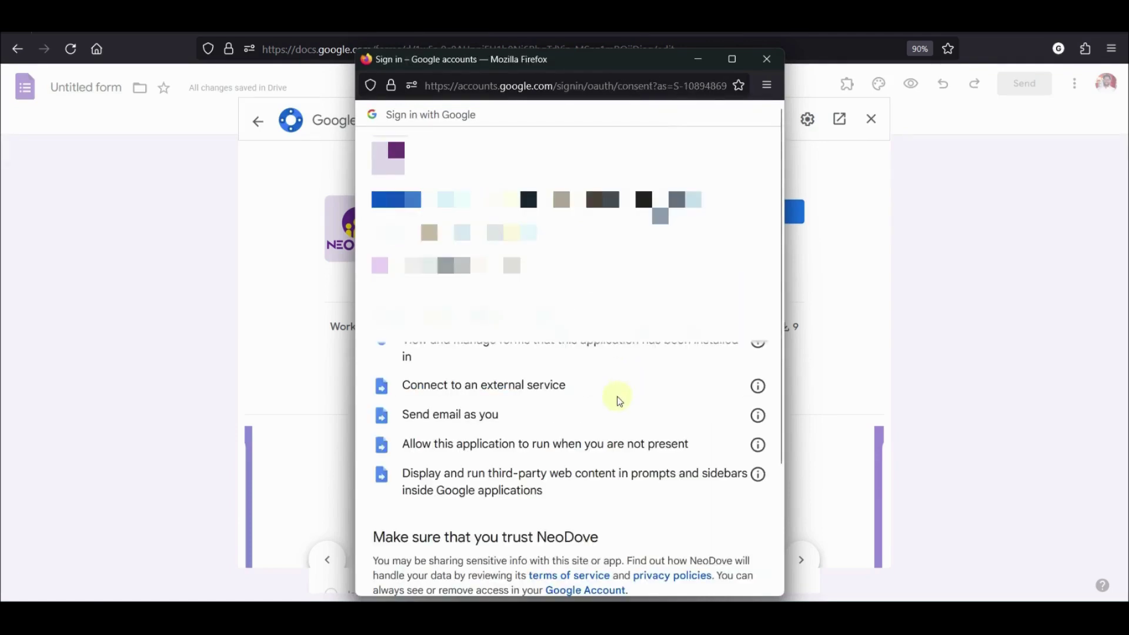
pyautogui.scroll(-3, 617, 398)
pyautogui.click(666, 520)
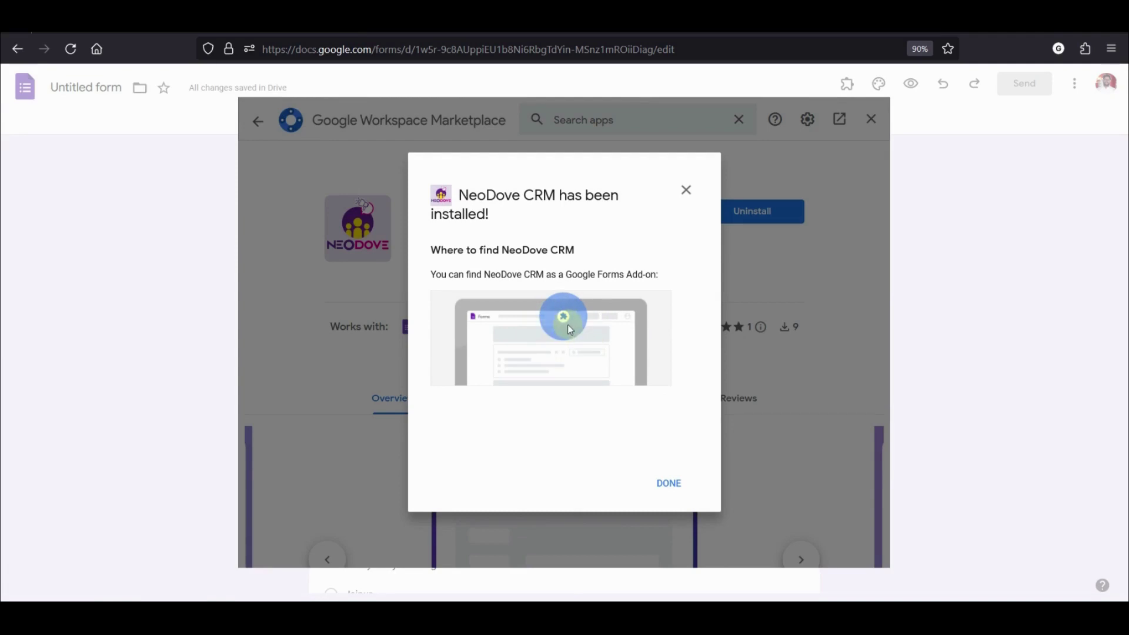
# Dismiss the install confirmation and close the Marketplace to return to the form editor
pyautogui.click(669, 483)
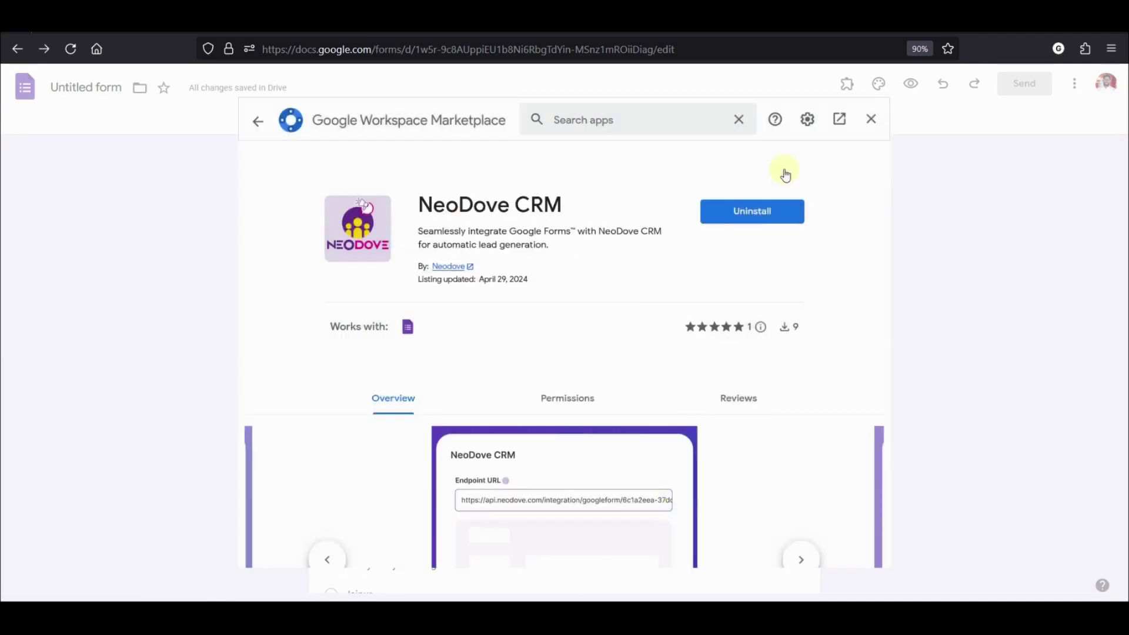
pyautogui.click(871, 120)
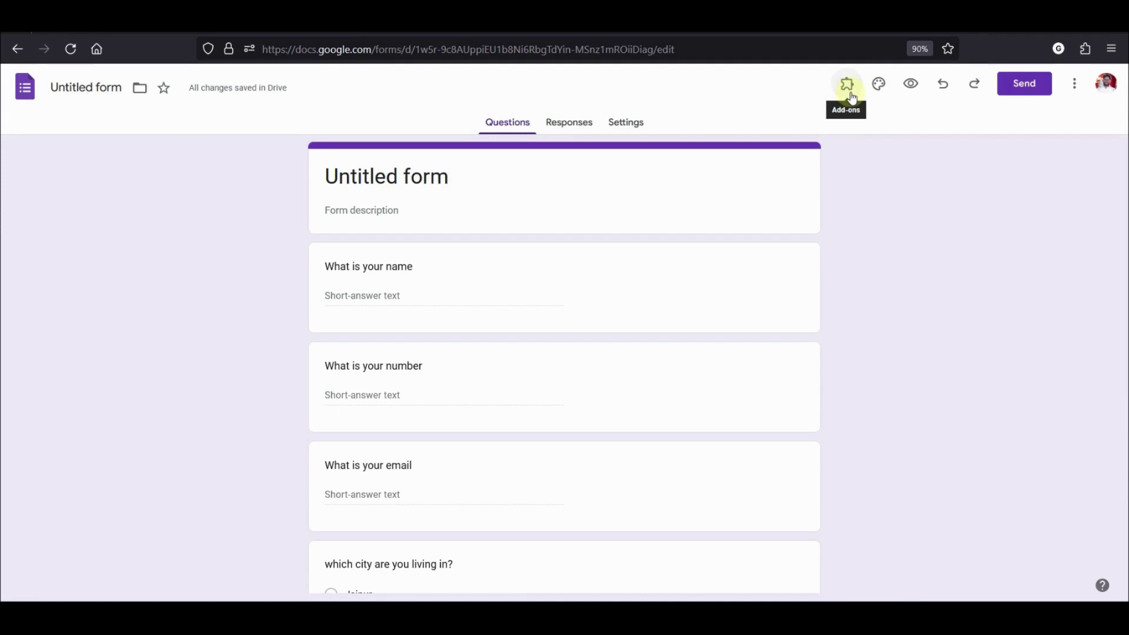
# Open NeoDove CRM's Configure notifications panel from the Add-ons menu
pyautogui.click(853, 98)
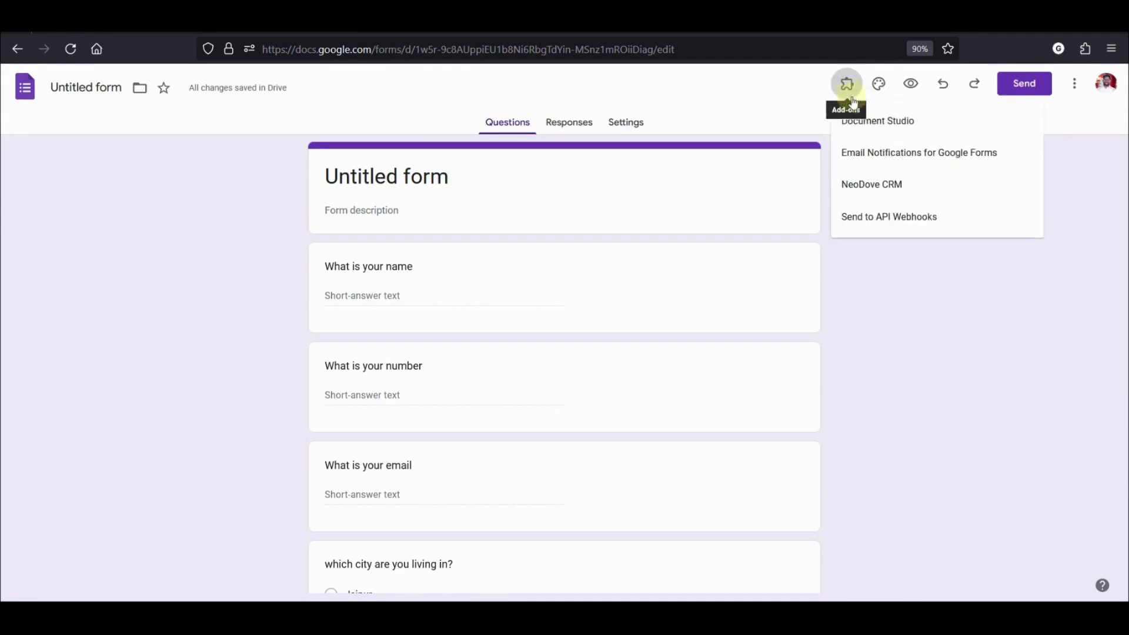
pyautogui.click(895, 187)
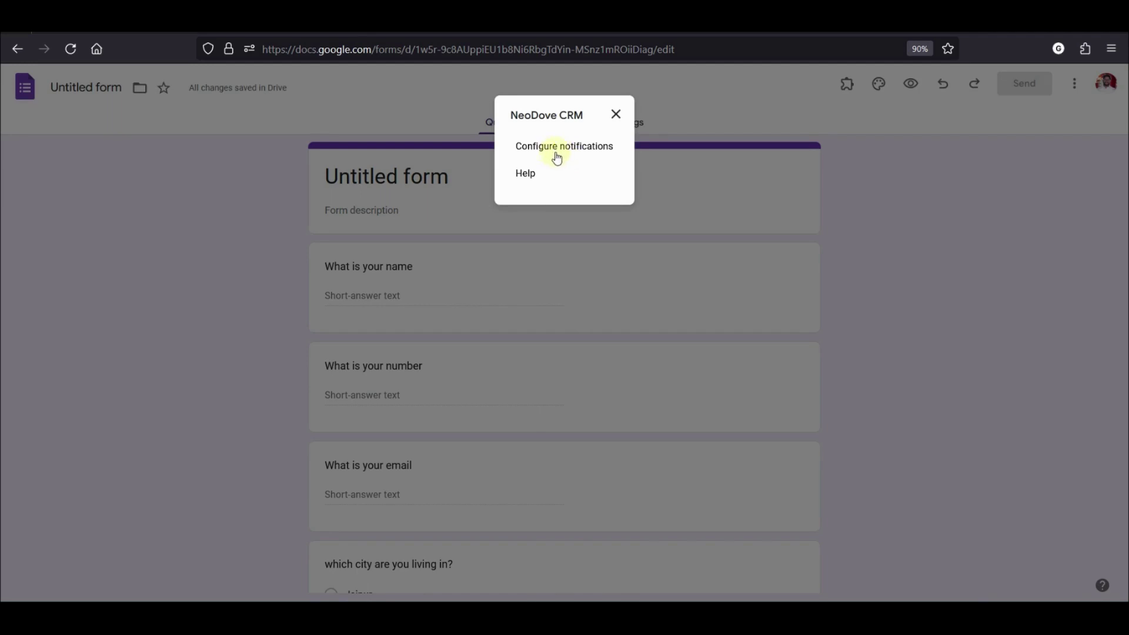
pyautogui.click(557, 156)
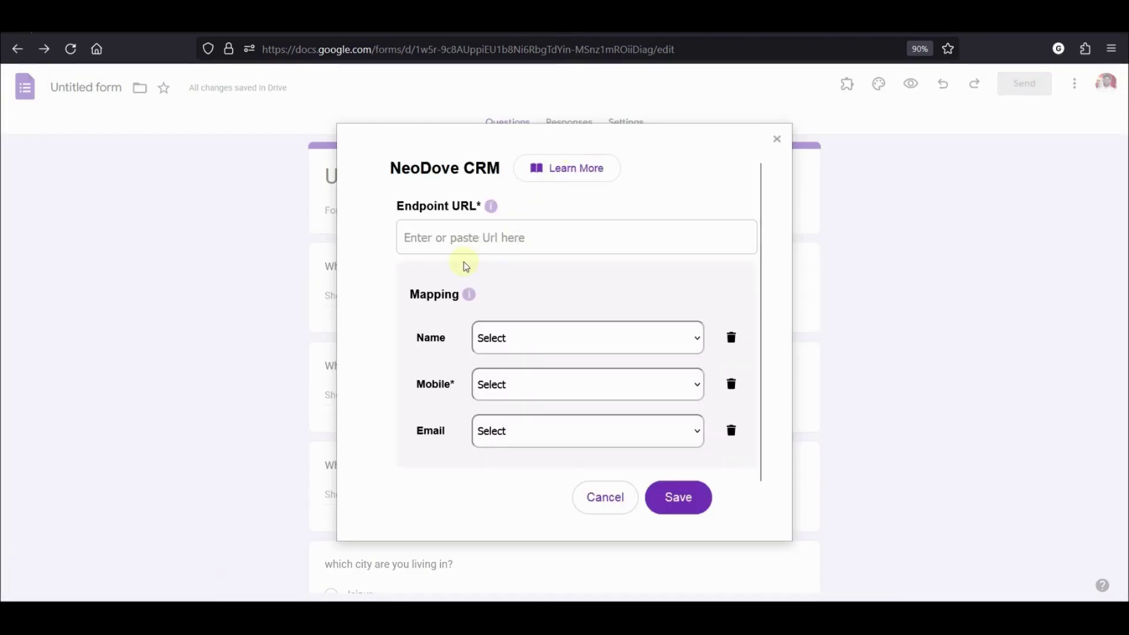
# Copy the endpoint URL from NeoDove's integrations page and return to the form
pyautogui.click(112, 31)
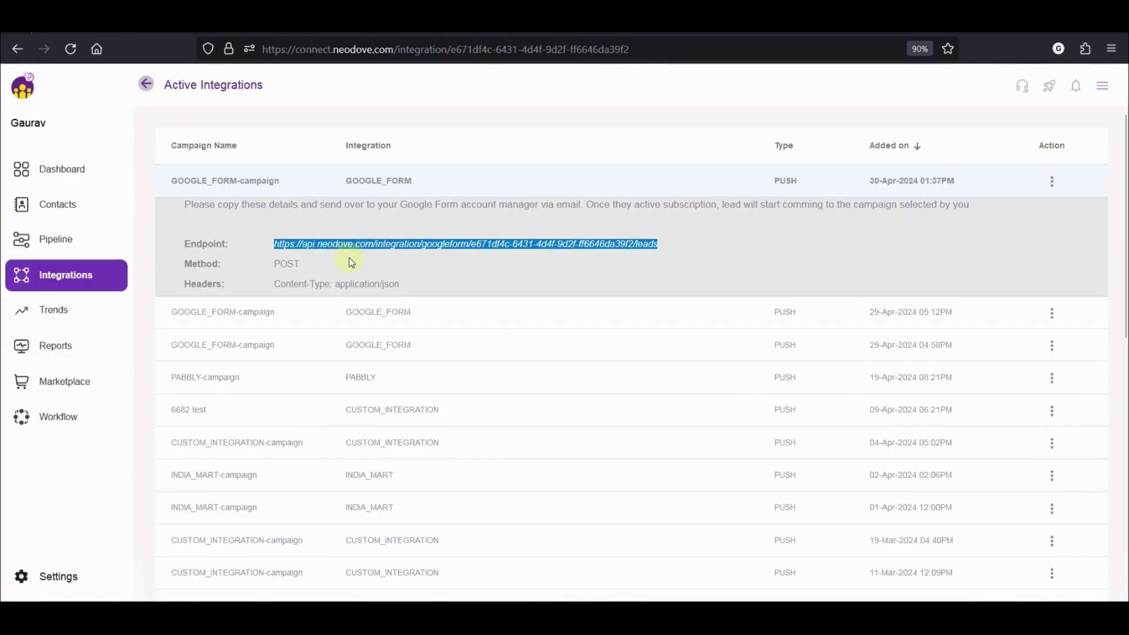
pyautogui.rightClick(360, 243)
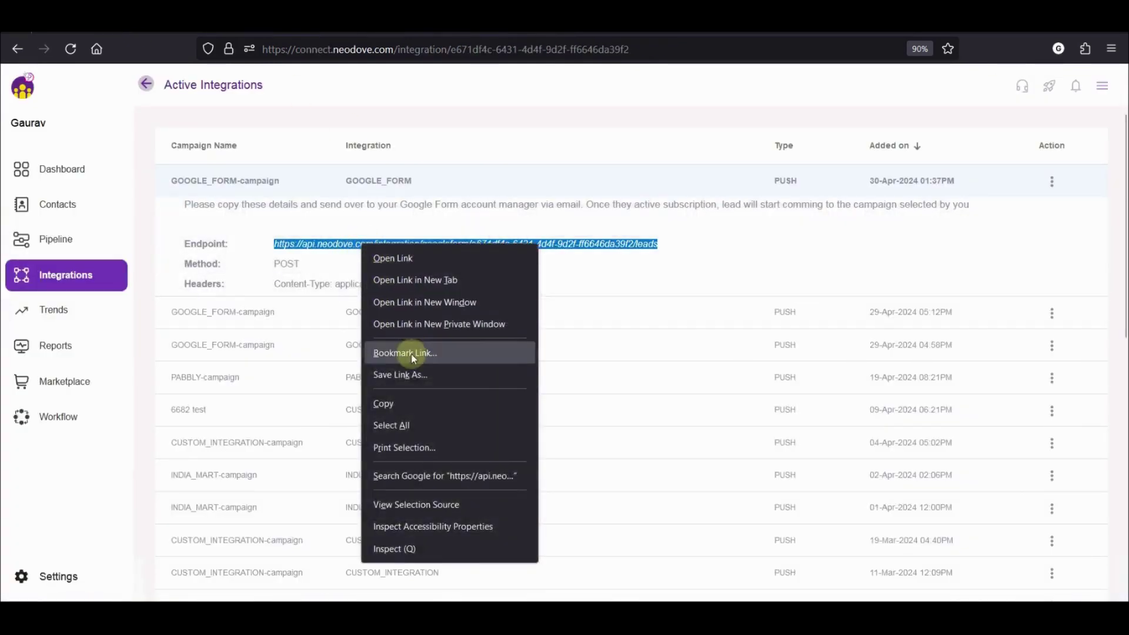
pyautogui.click(421, 415)
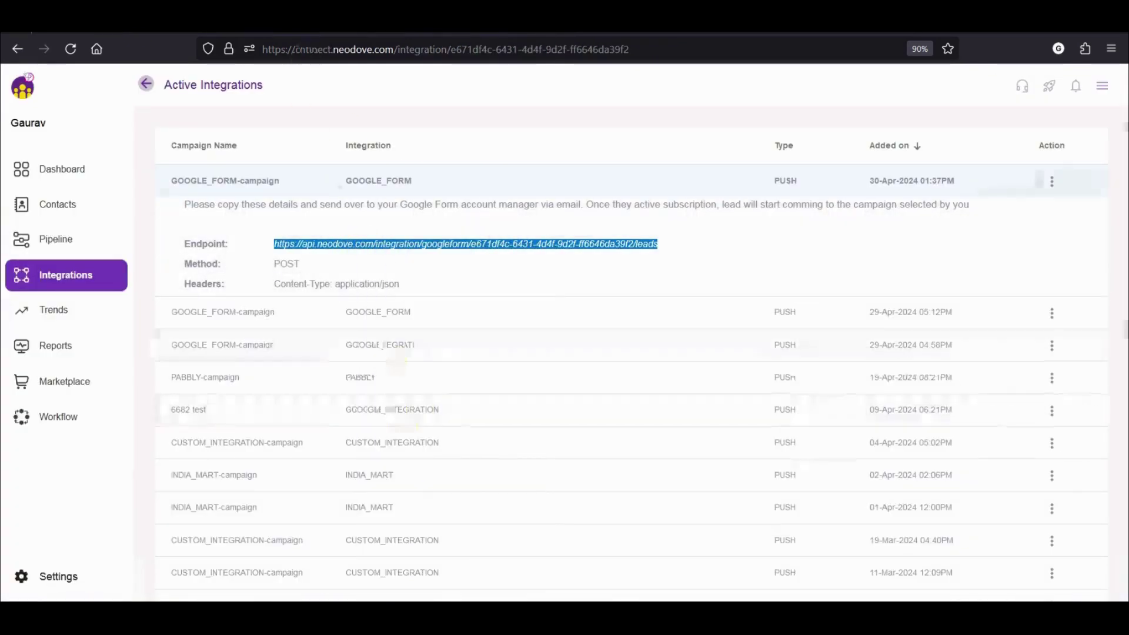
pyautogui.hotkey('ctrl', 'Tab')
# Paste the endpoint URL, map Name, Mobile and Email to the name, number and email questions, and save
pyautogui.click(533, 245)
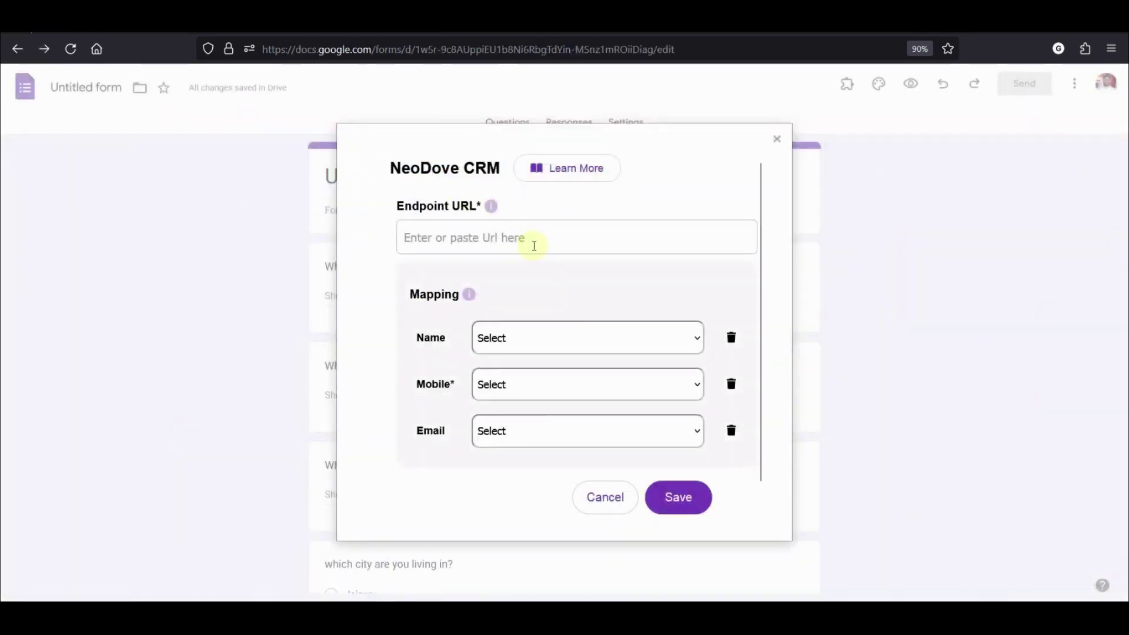
pyautogui.hotkey('ctrl', 'v')
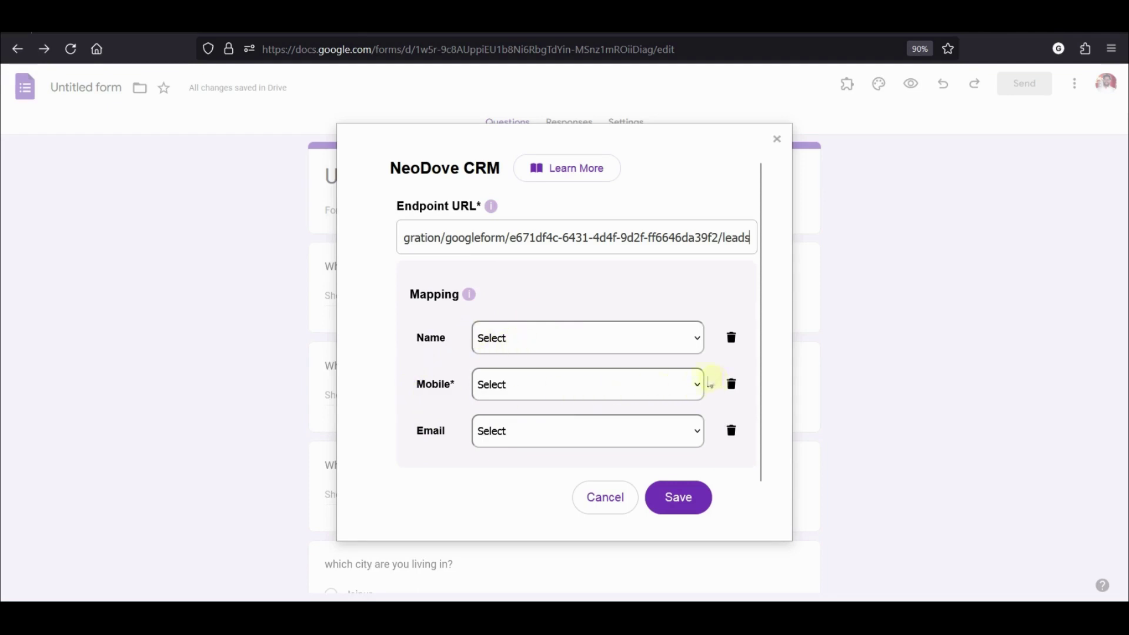
pyautogui.click(690, 342)
pyautogui.click(603, 390)
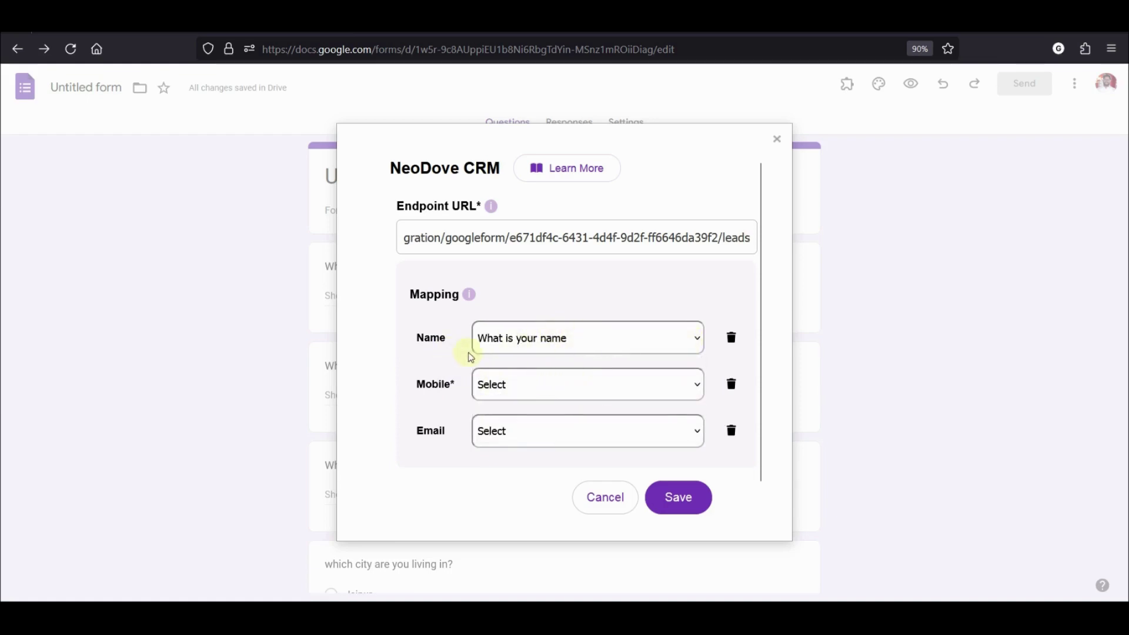
pyautogui.click(550, 384)
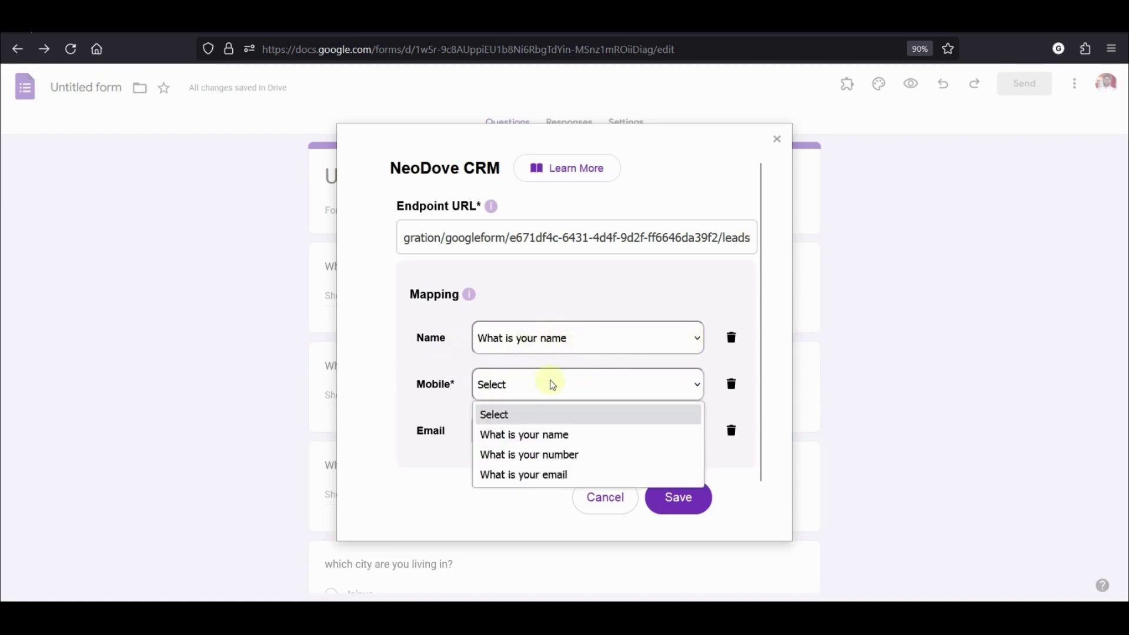
pyautogui.click(585, 455)
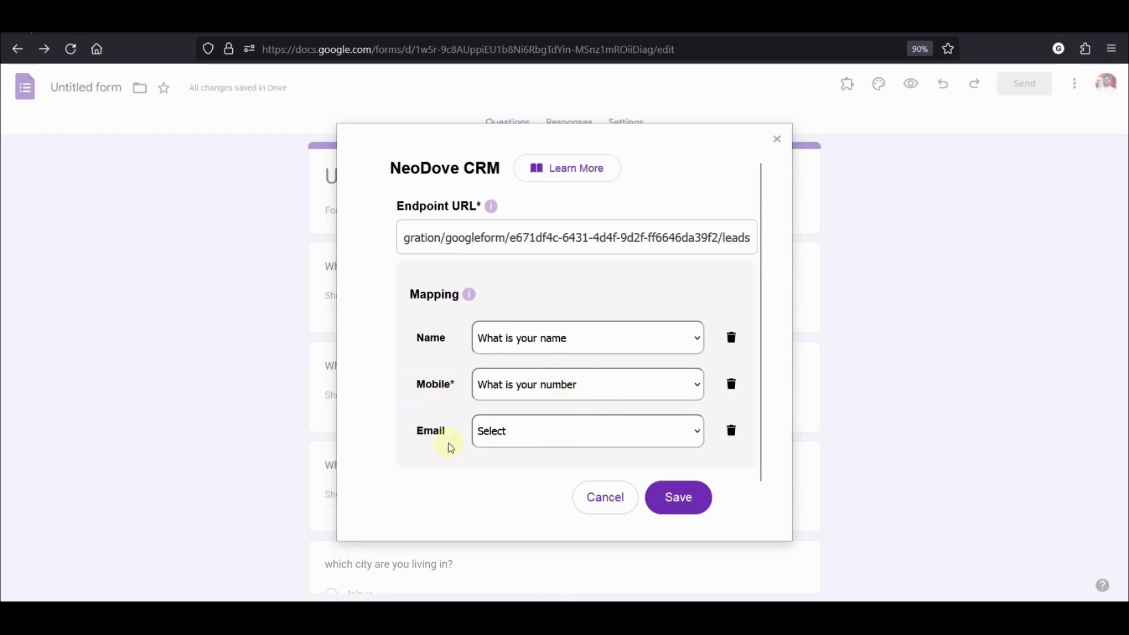
pyautogui.click(553, 443)
pyautogui.click(551, 522)
pyautogui.click(691, 507)
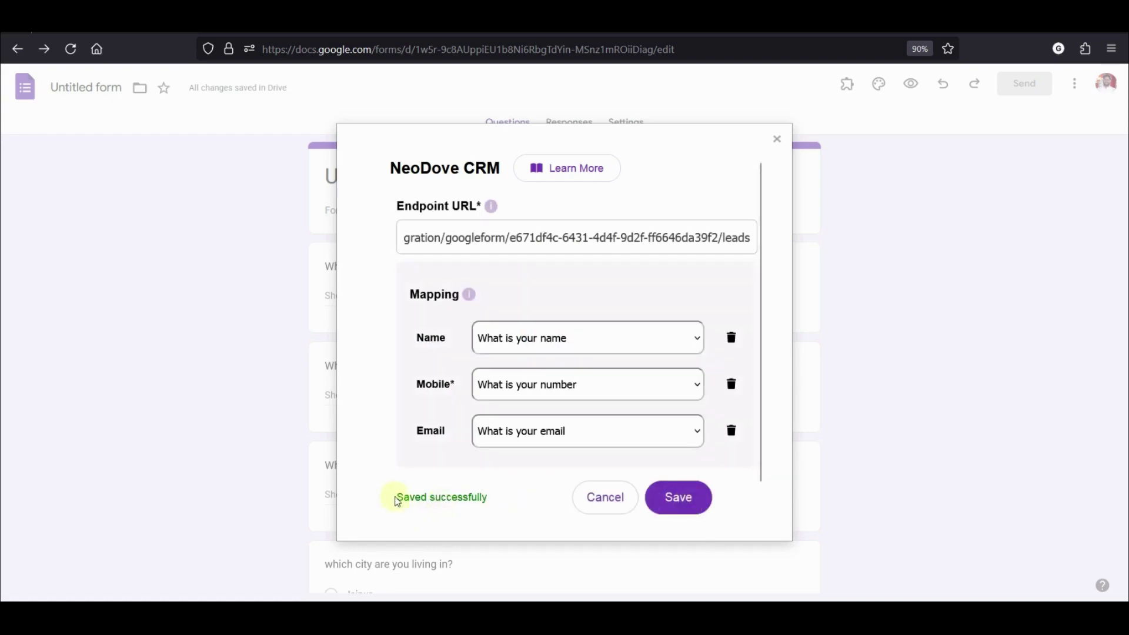
pyautogui.moveTo(397, 500); pyautogui.dragTo(487, 498)
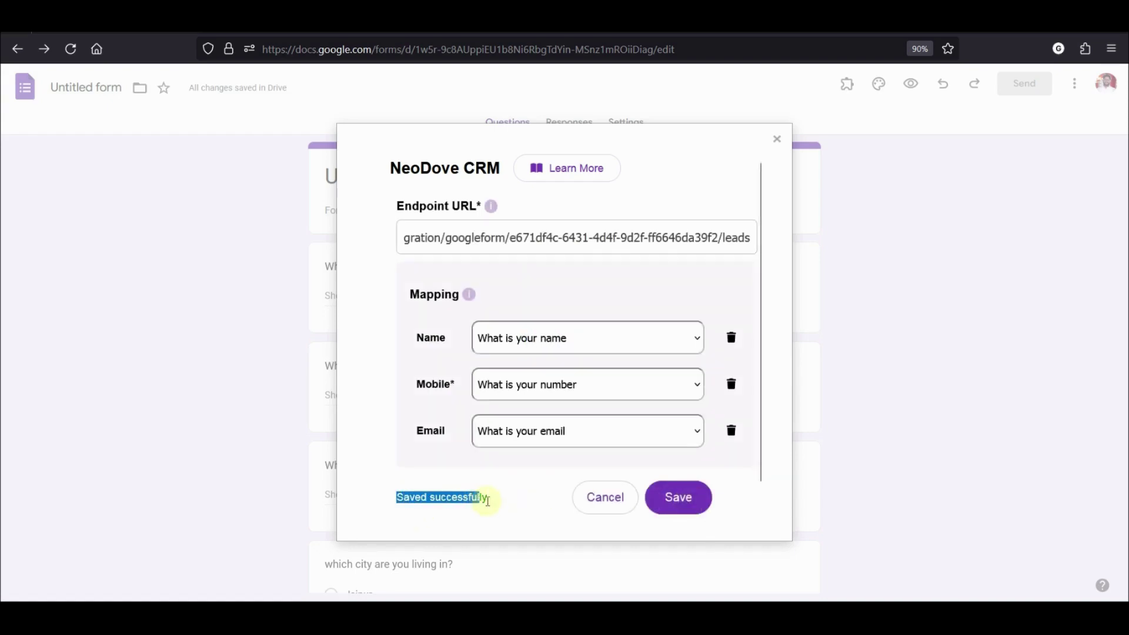
pyautogui.click(778, 136)
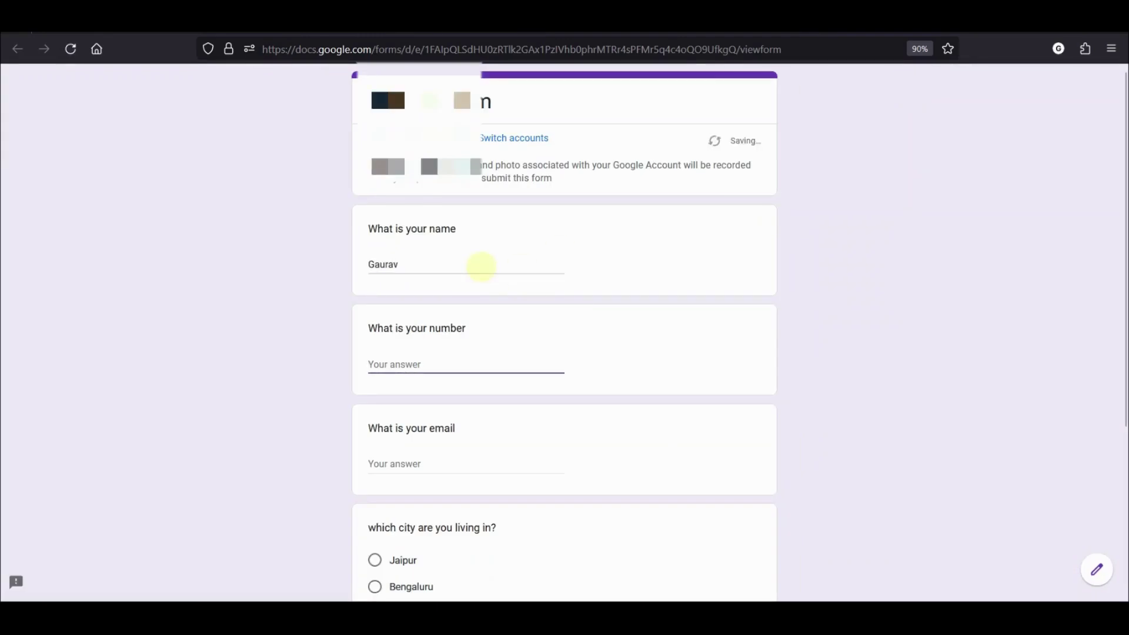
# In the preview, enter a test phone number and email, and choose Jaipur as the city
pyautogui.write('1234567890')
pyautogui.scroll(-3, 470, 265)
pyautogui.click(444, 278)
pyautogui.write('test@gmail.com')
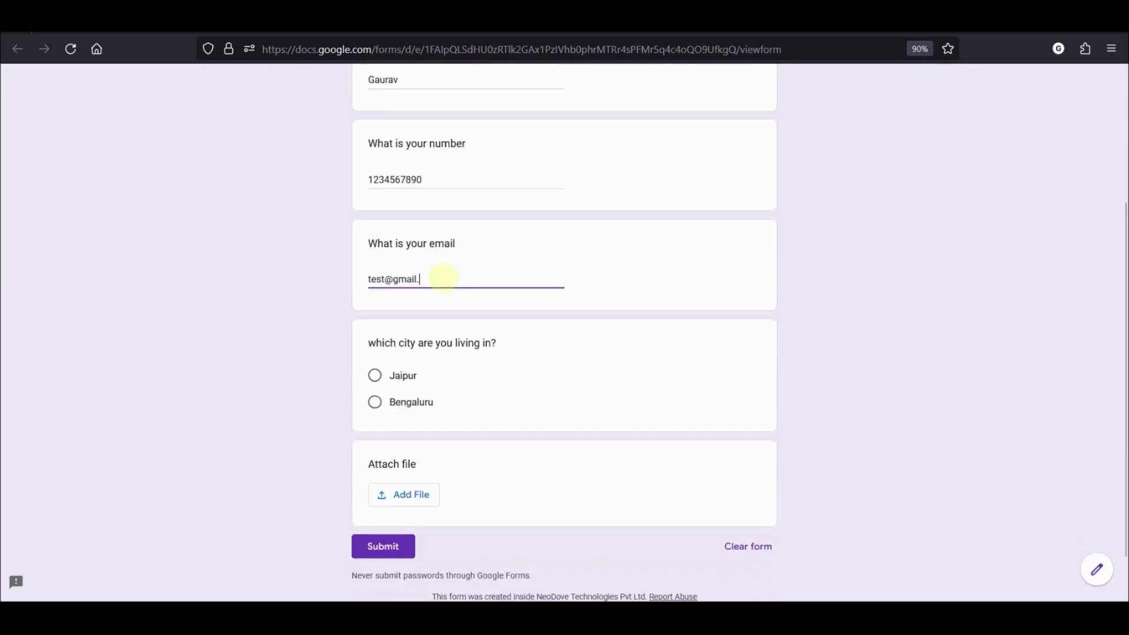
pyautogui.click(375, 375)
# Attach the Sample_contacts file to the response
pyautogui.click(400, 518)
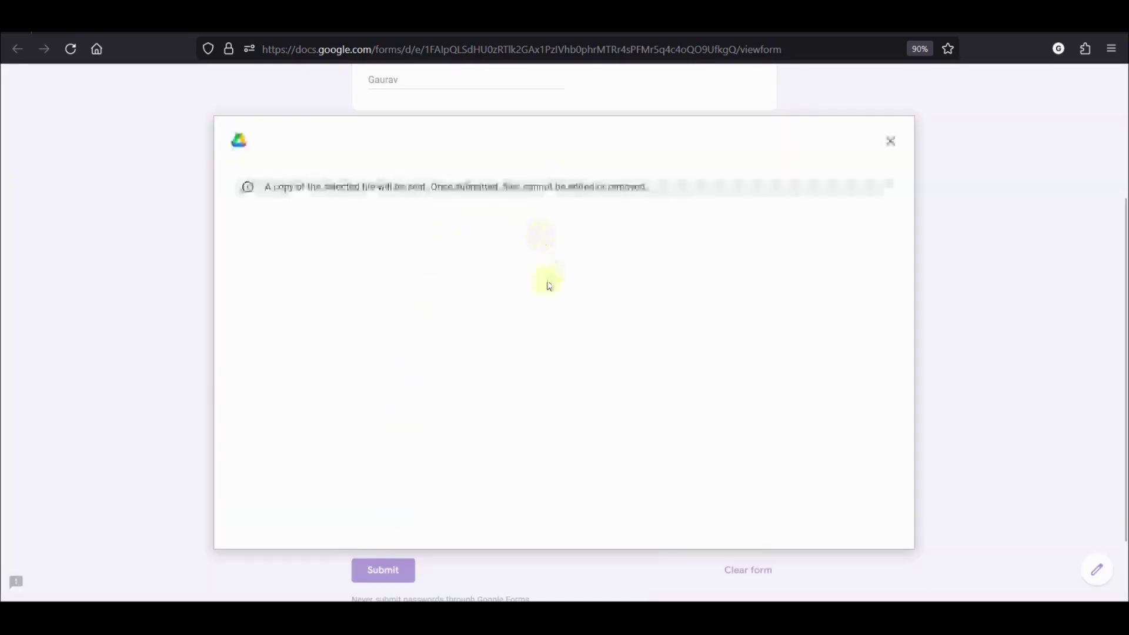
pyautogui.click(557, 450)
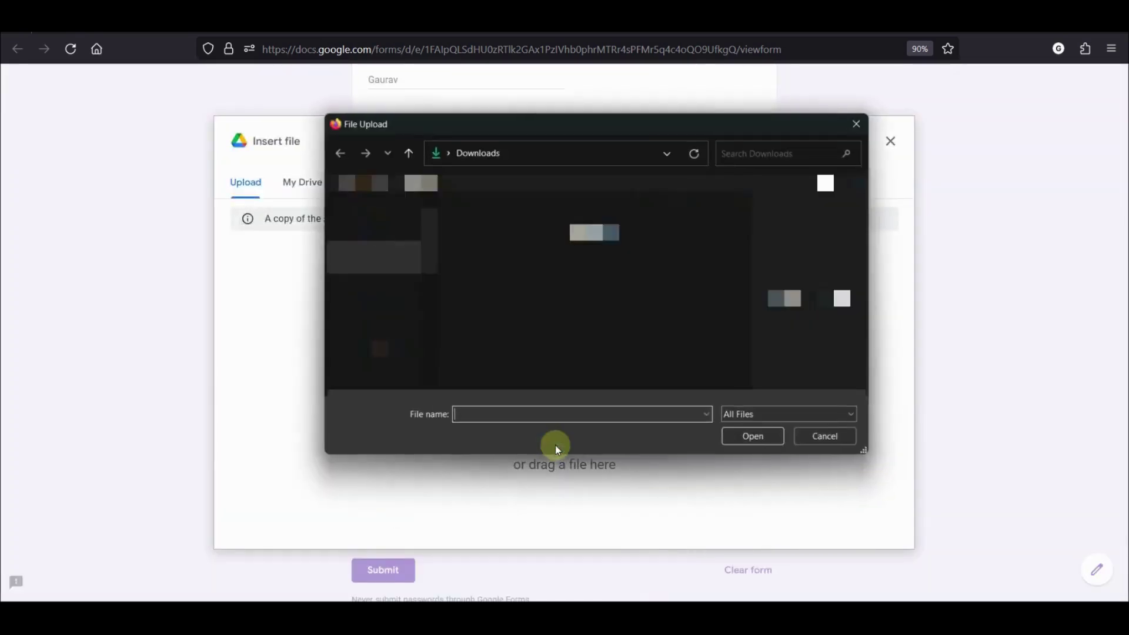
pyautogui.doubleClick(535, 266)
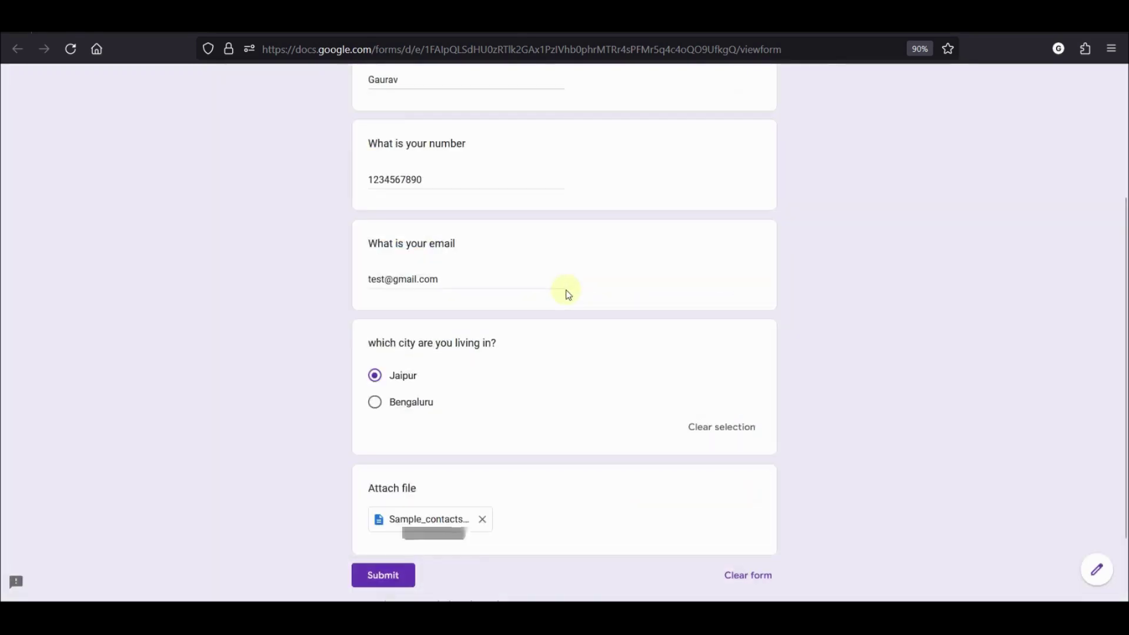
pyautogui.scroll(-2, 563, 389)
# Submit the test response and go back to NeoDove's Active Integrations page
pyautogui.click(376, 497)
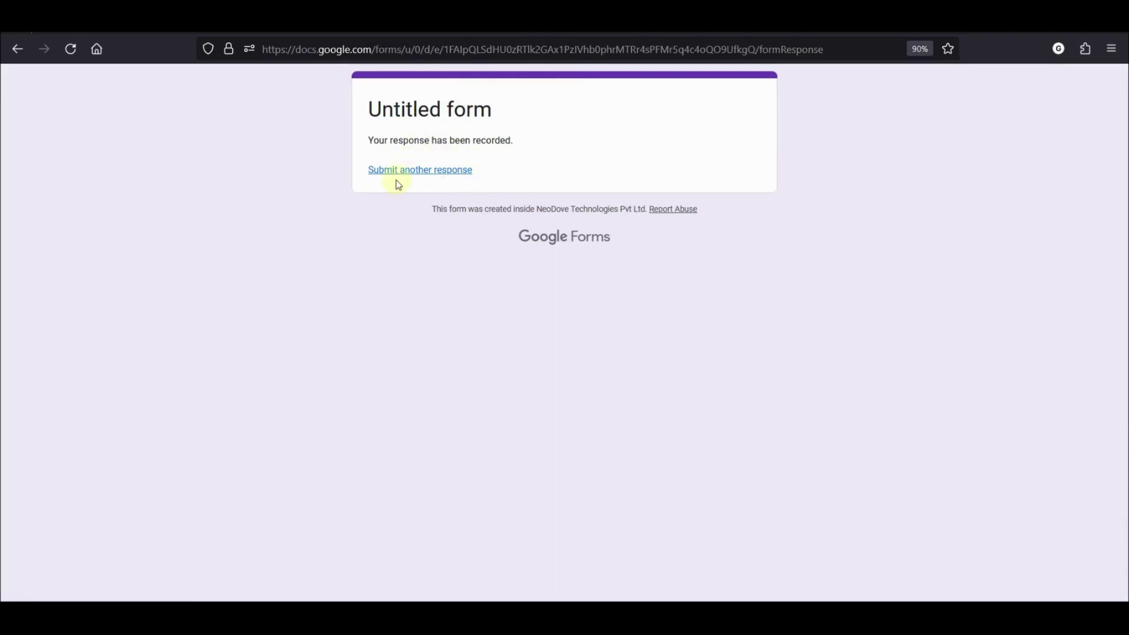
pyautogui.click(101, 35)
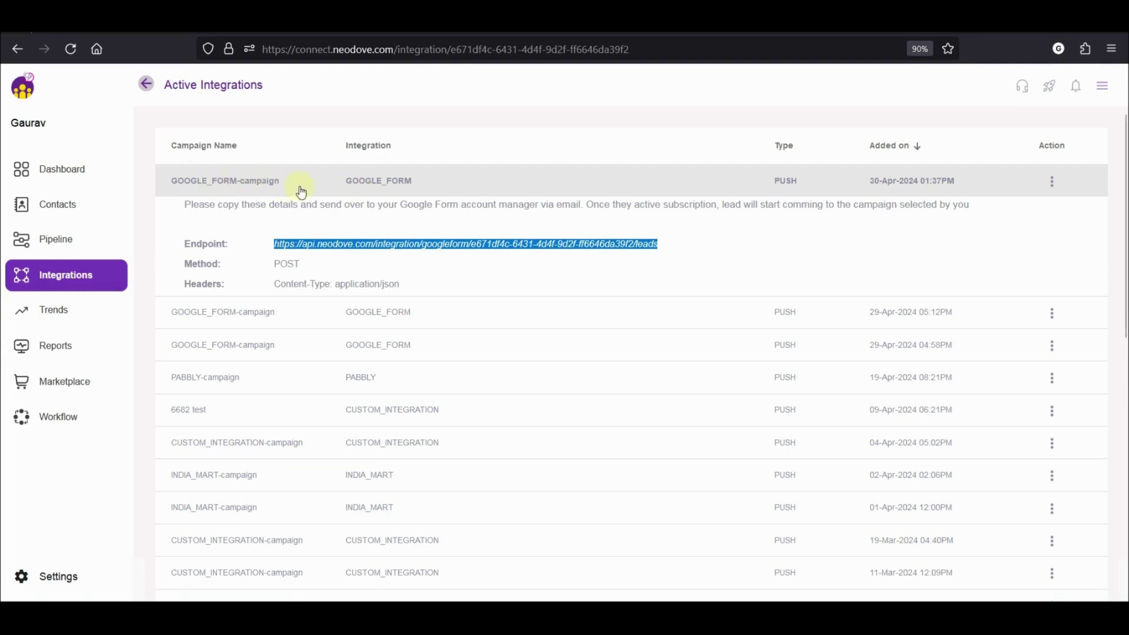
# Open the GOOGLE_FORM-campaign dashboard from Active Integrations, showing 1 total and 1 open lead
pyautogui.click(220, 187)
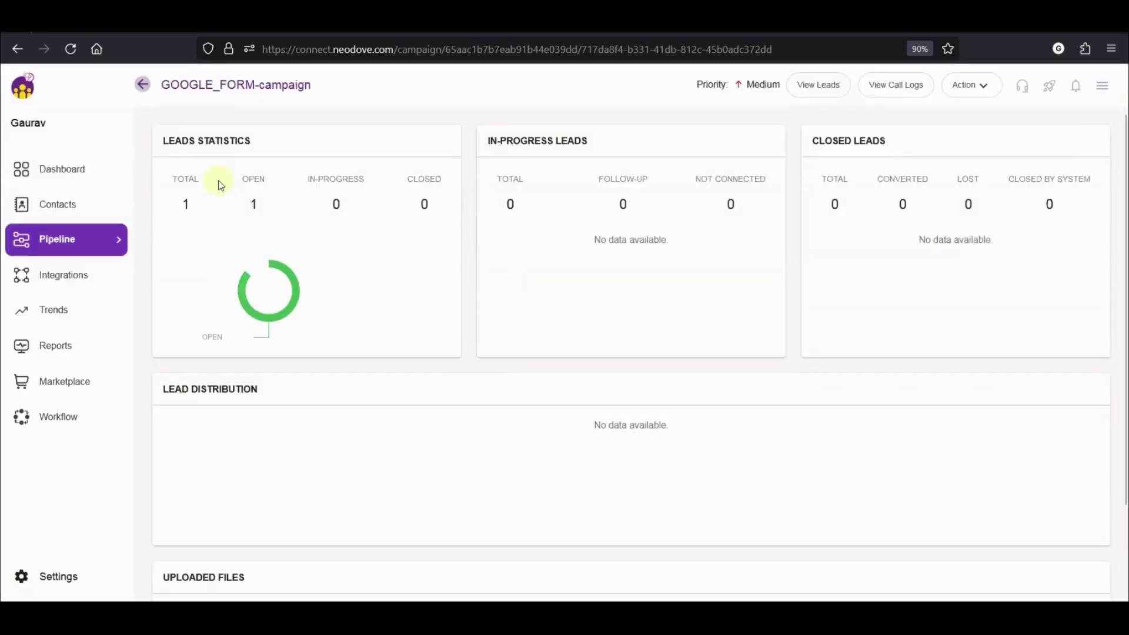
# List the open leads, expand the new lead's About Lead details, and select its Attach_file Drive link
pyautogui.moveTo(267, 269)
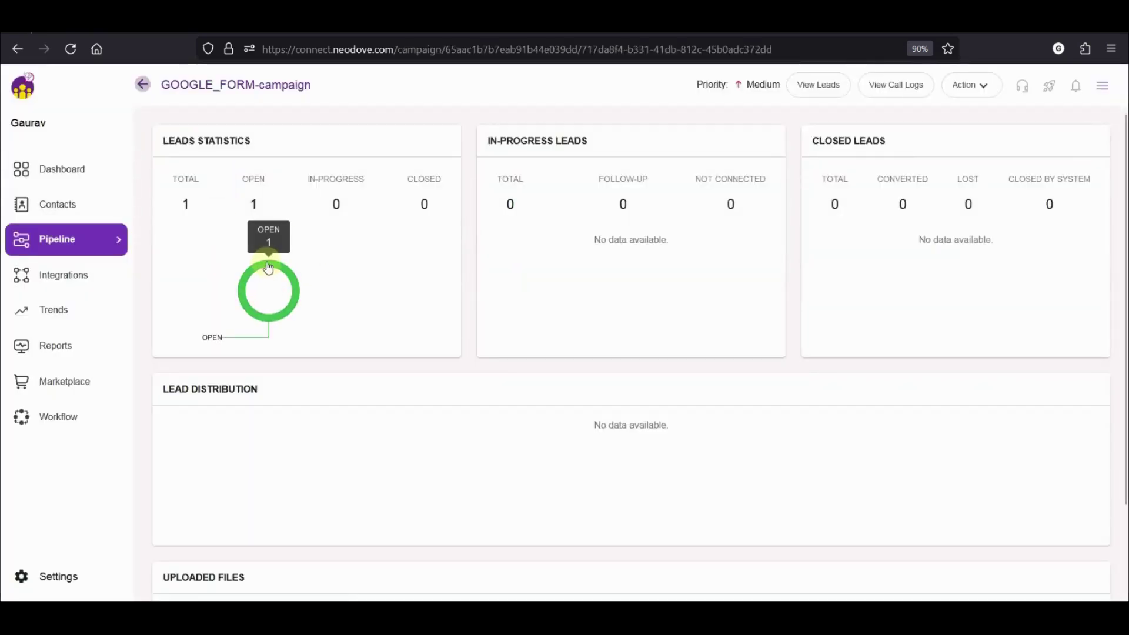
pyautogui.click(269, 268)
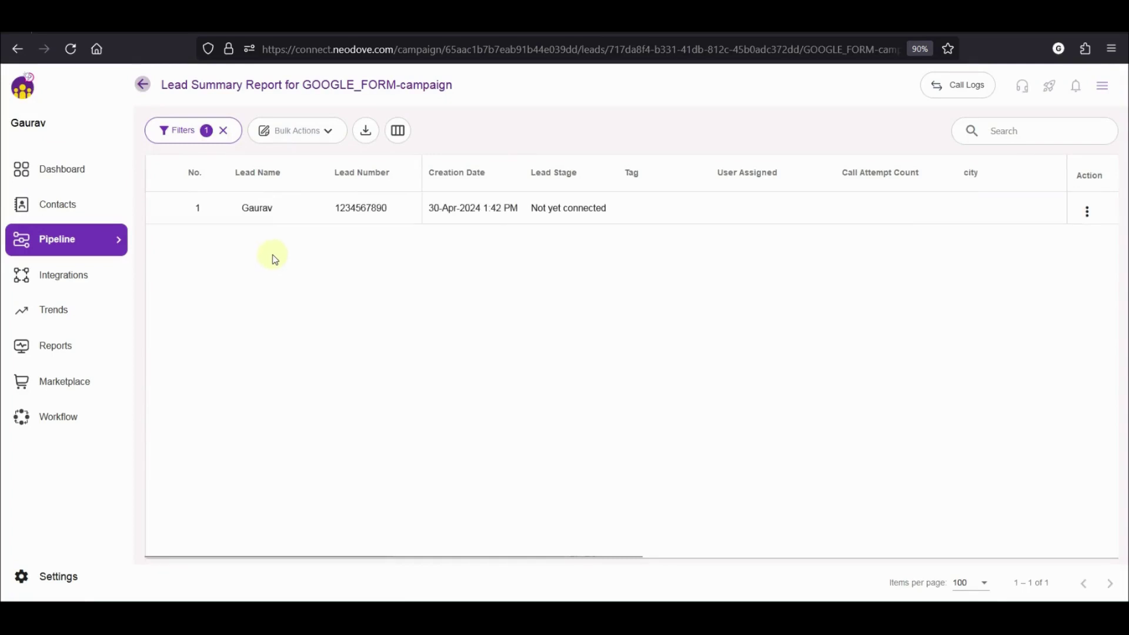
pyautogui.click(309, 207)
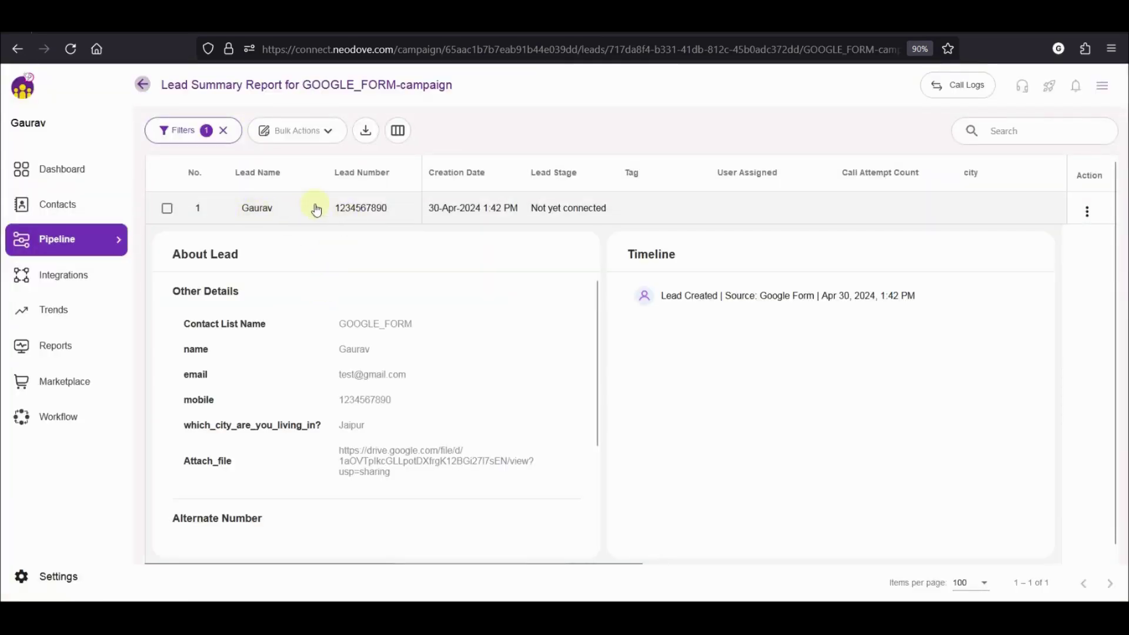
pyautogui.scroll(-2, 411, 351)
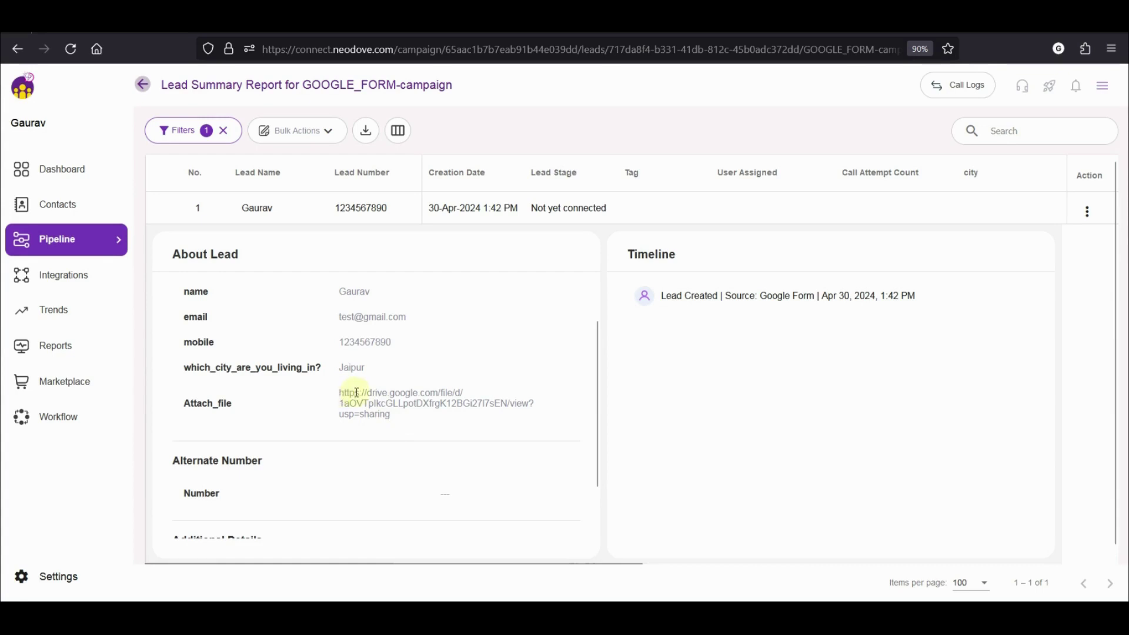
pyautogui.scroll(1, 357, 392)
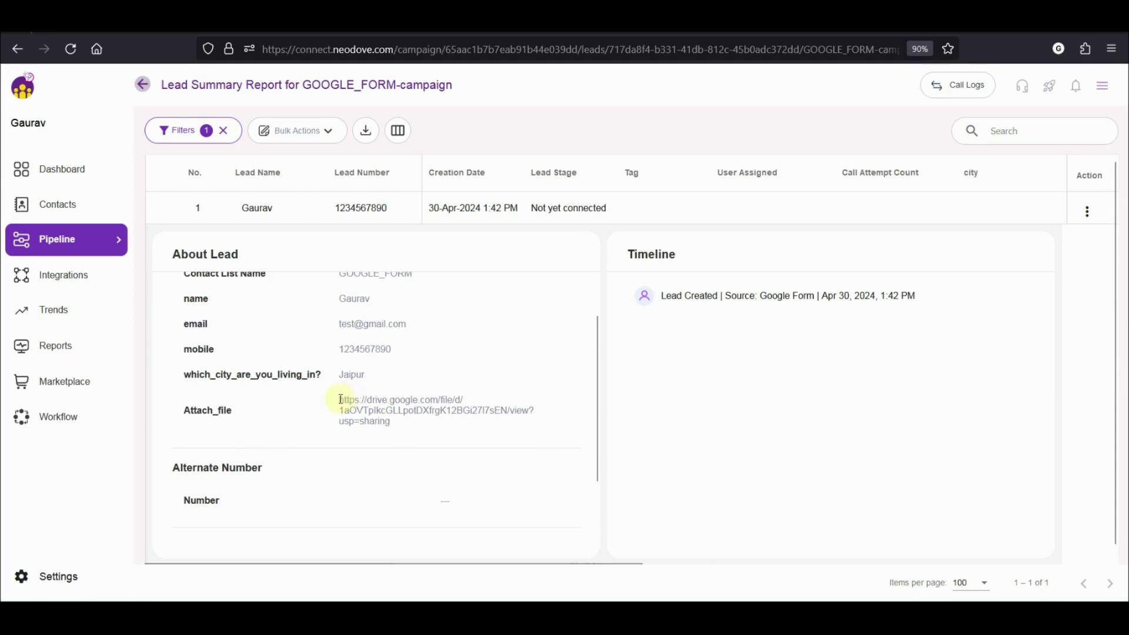
pyautogui.moveTo(340, 400); pyautogui.dragTo(400, 430)
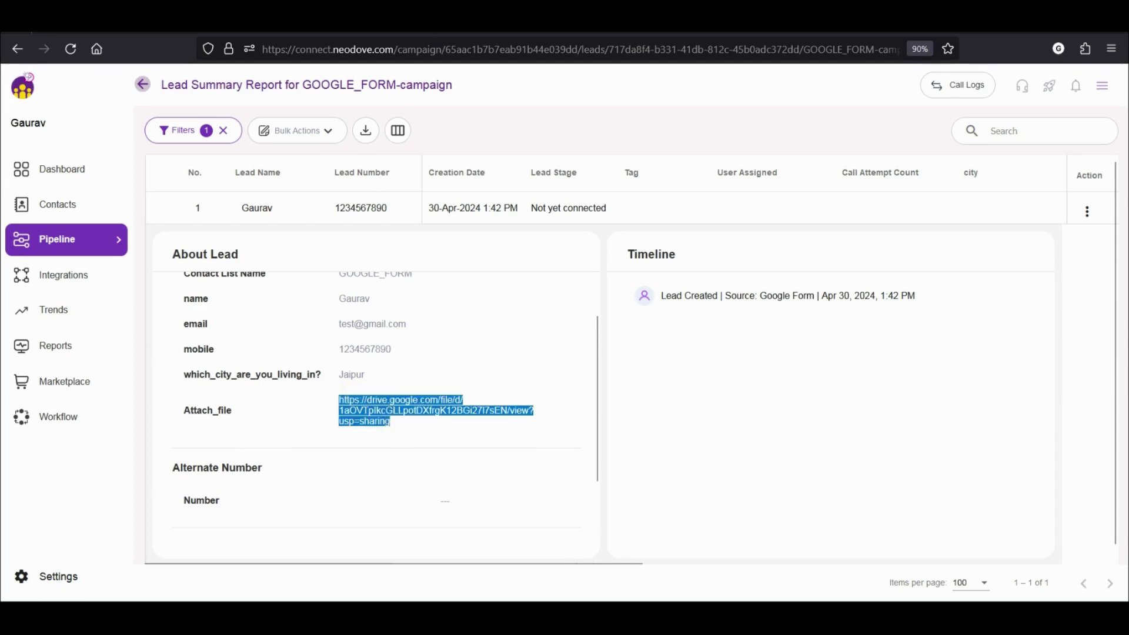